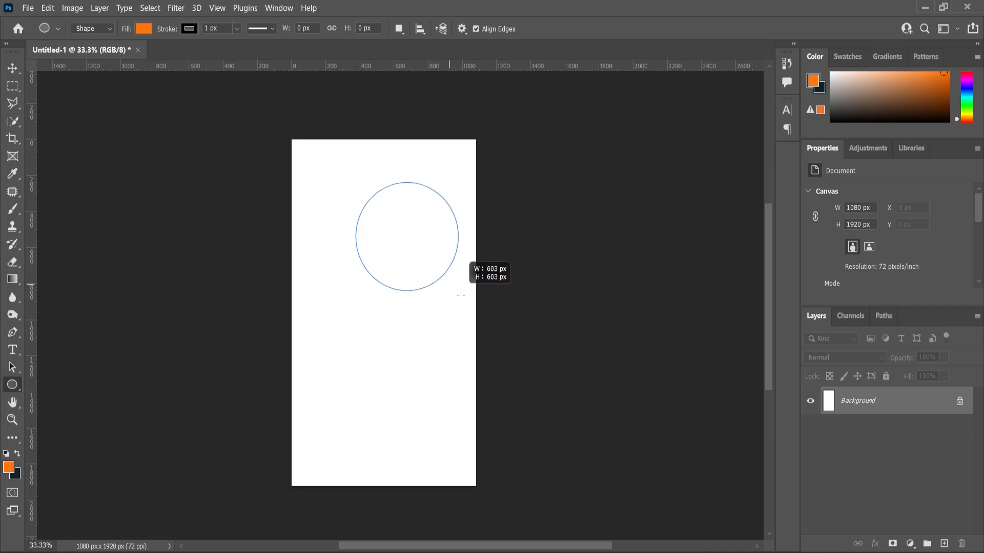
Remove the stroke from the large orange circle and shift it slightly within the canvas's upper right area
scroll(887, 238, down, 2)
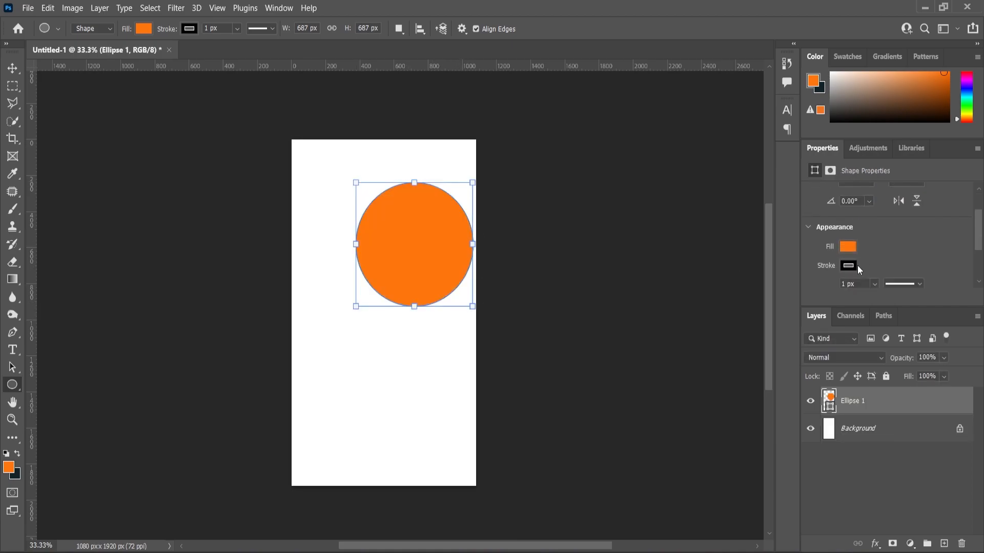
click(850, 265)
click(12, 68)
click(64, 164)
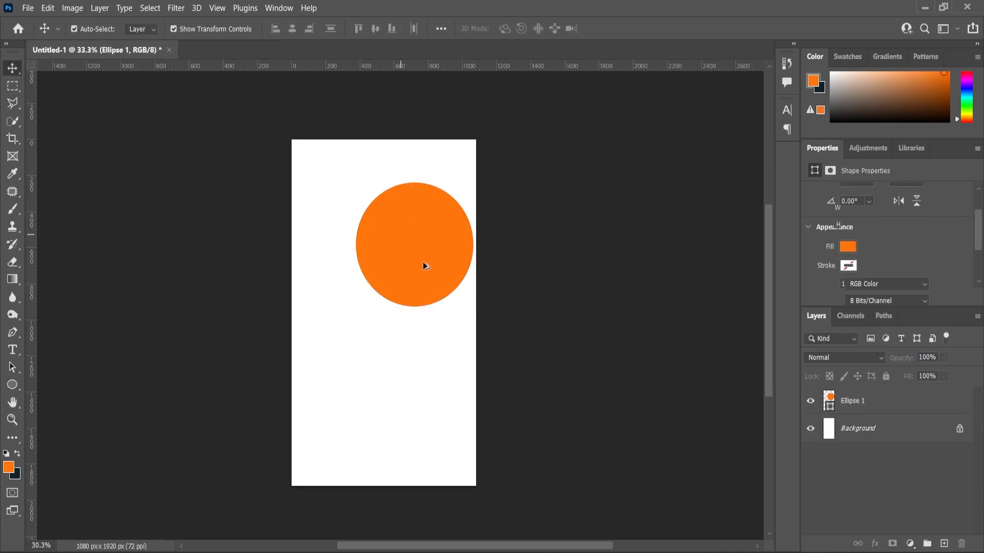
scroll(425, 266, up, 5)
drag(436, 241, 437, 230)
Duplicate the large circle, place the copy to its lower left, and scale it down to about 411 px
drag(856, 401, 944, 543)
drag(416, 228, 315, 336)
key(ctrl+t)
drag(387, 227, 353, 273)
drag(305, 315, 294, 328)
click(13, 69)
scroll(404, 218, down, 3)
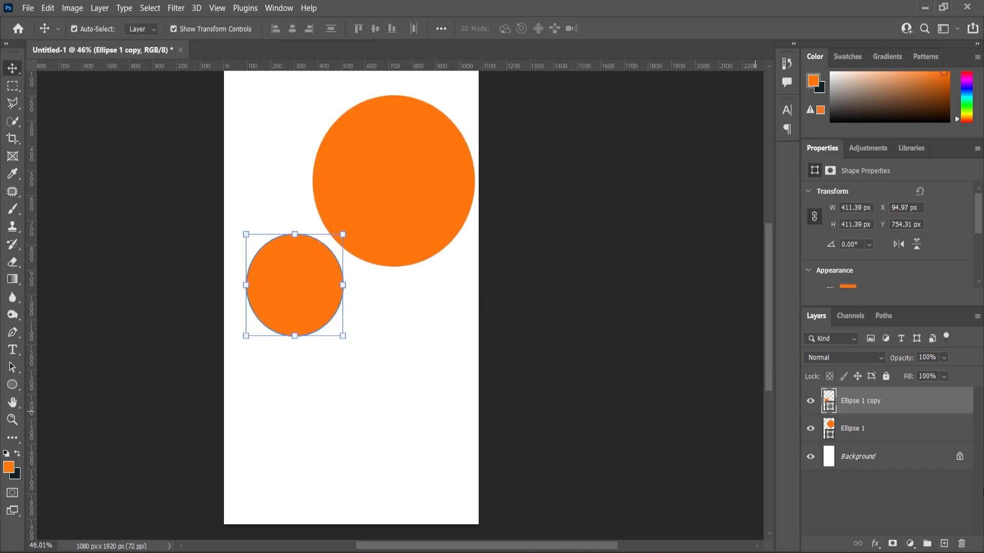
Duplicate the smaller circle, place the copy below it, and scale it down to about 69.9%
drag(866, 402, 944, 543)
drag(284, 297, 300, 408)
key(ctrl+t)
drag(343, 345, 298, 376)
click(12, 68)
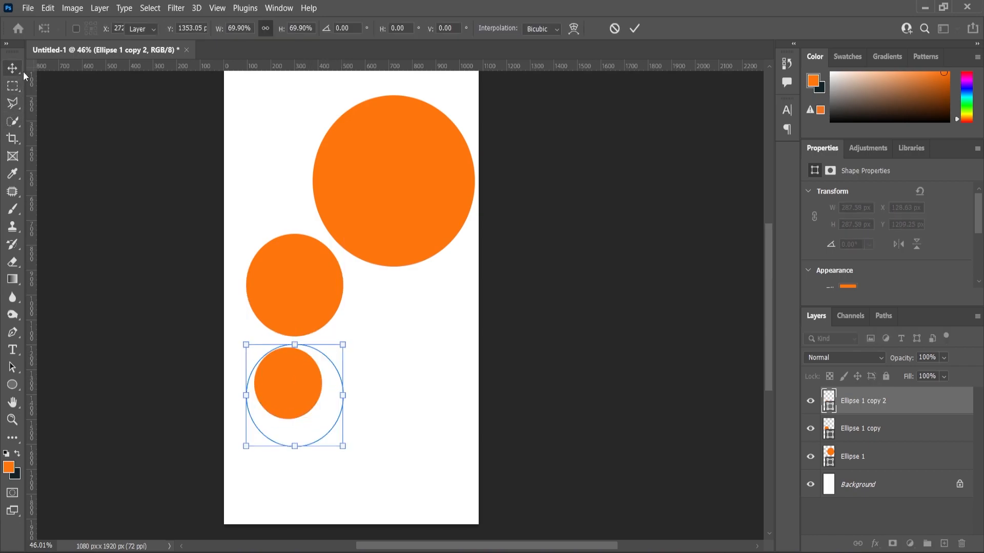
Move the two smaller circles slightly left, closer to the canvas's left edge, and deselect them
scroll(354, 276, up, 4)
scroll(420, 236, down, 3)
drag(331, 284, 324, 285)
drag(323, 395, 313, 395)
click(375, 396)
scroll(440, 349, down, 2)
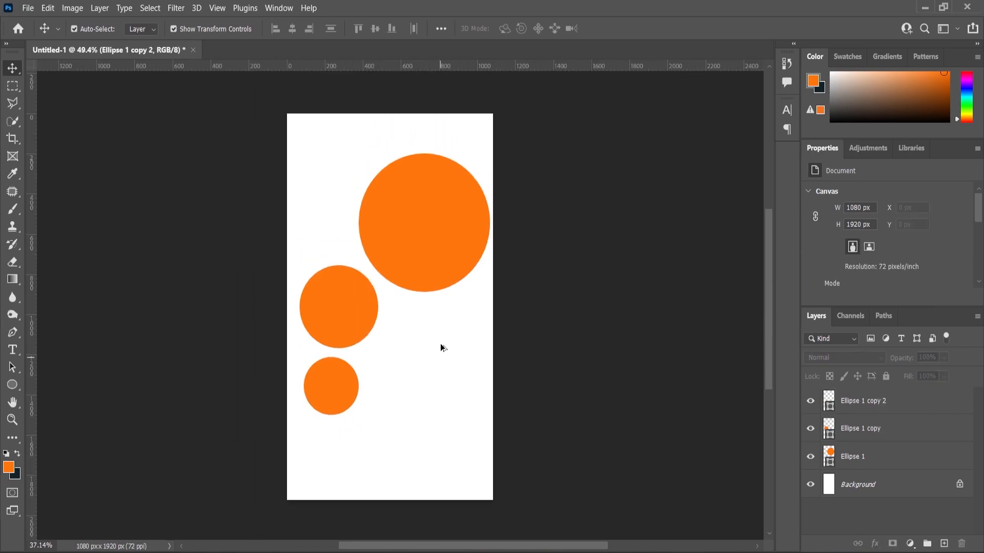
scroll(441, 235, up, 1)
scroll(477, 273, down, 1)
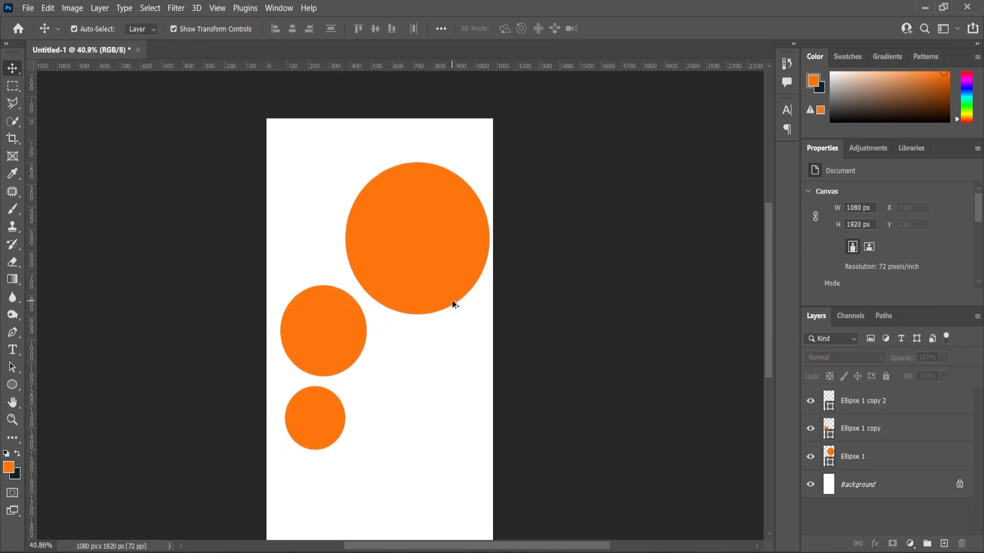
Place the image 3433814.jpg into the document and move its layer beneath the circles, directly above Background
key(alt+Tab)
drag(143, 133, 482, 399)
key(Return)
drag(853, 401, 852, 498)
Transform the placed image to a 90° rotation and 64.7% scale so it covers the canvas, and lock its layer
key(ctrl+t)
right_click(453, 363)
click(502, 210)
drag(456, 207, 512, 110)
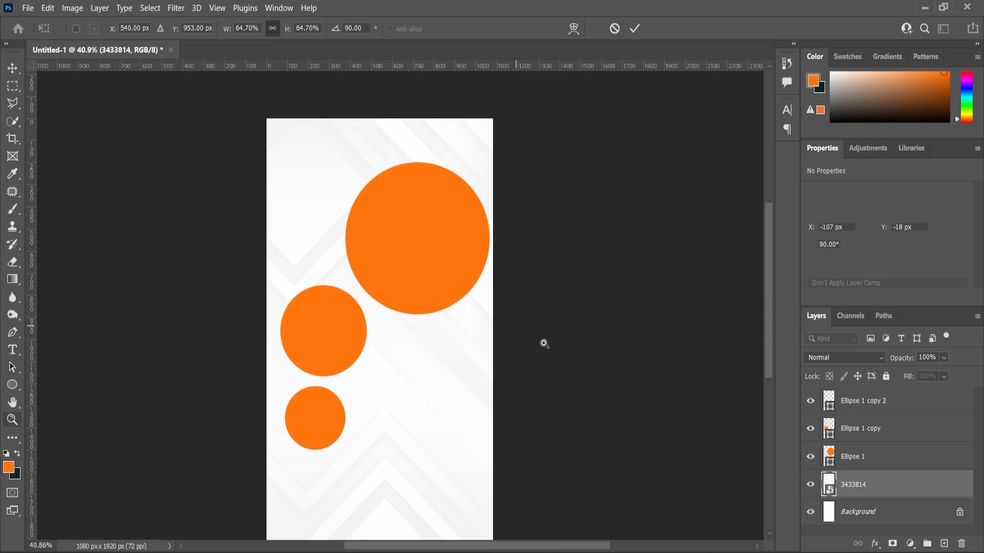
key(Return)
click(885, 377)
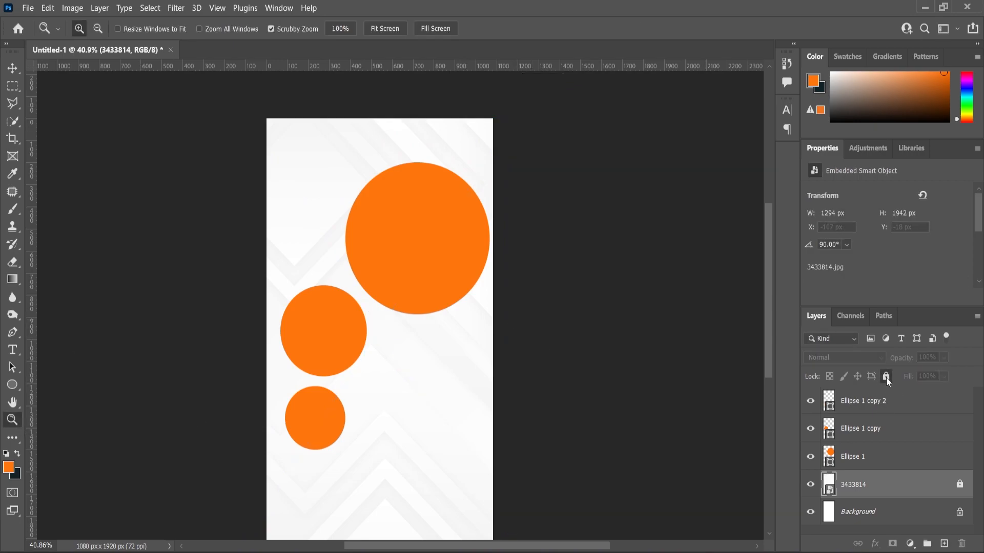
Add the text "RUNNING" in dark Poppins Bold above the circles and set its size to 73 pt
drag(355, 264, 378, 282)
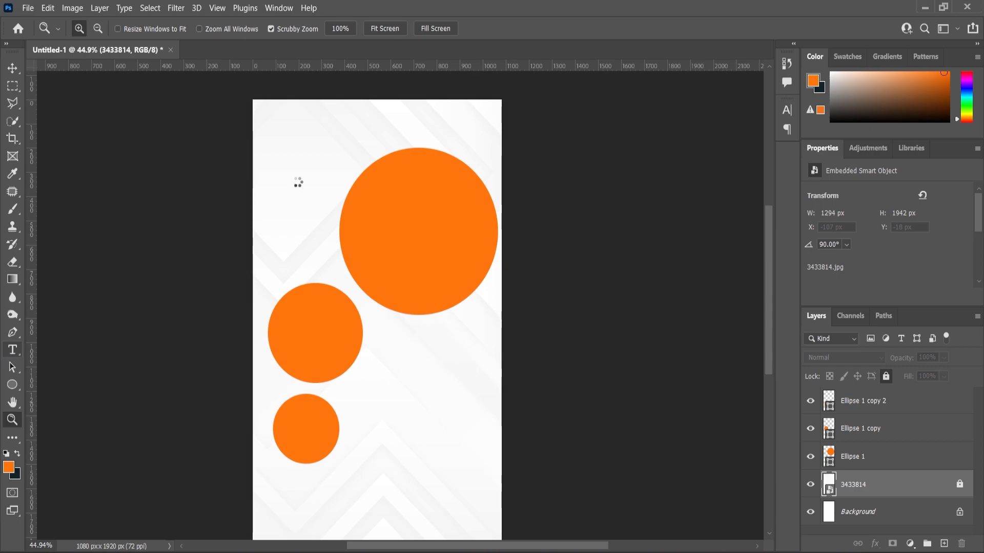
key(t)
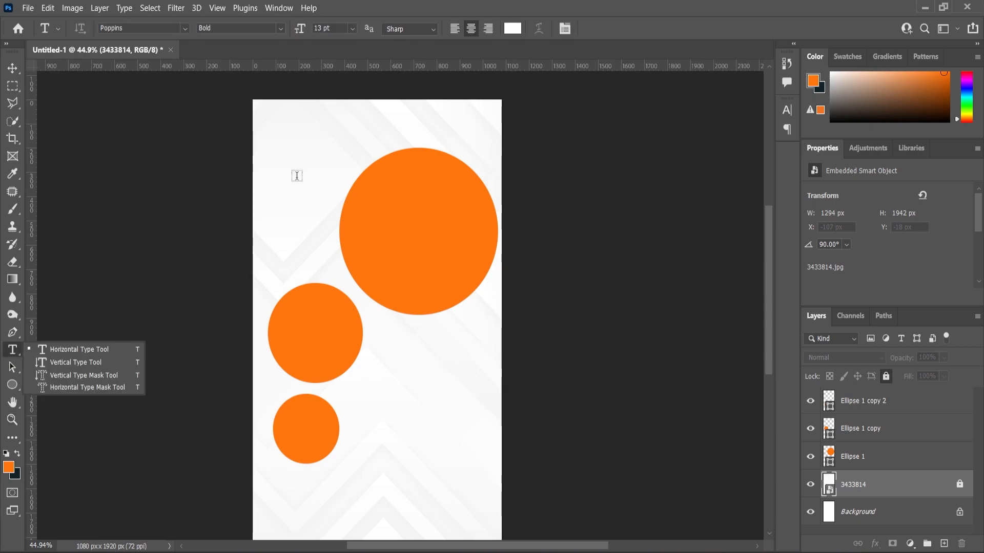
click(316, 169)
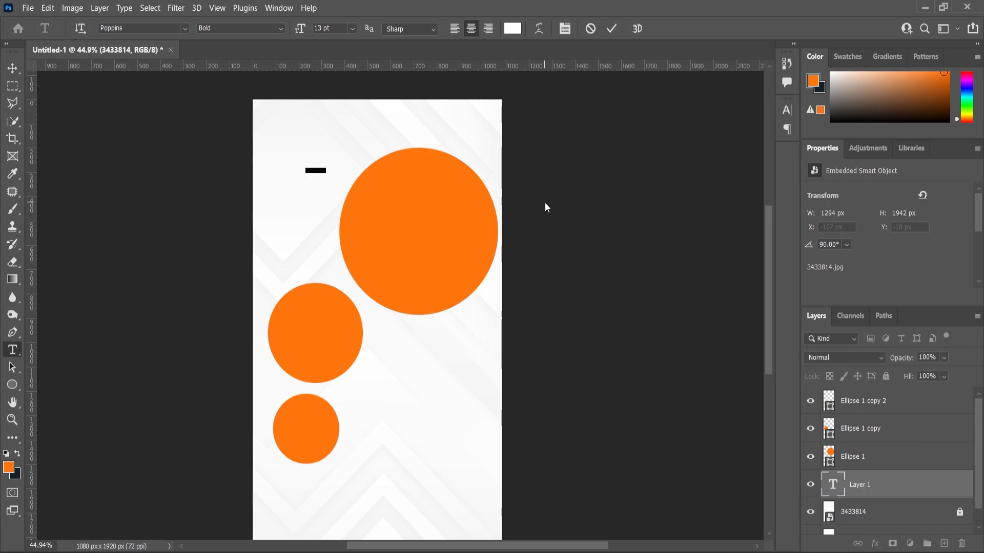
scroll(323, 174, up, 2)
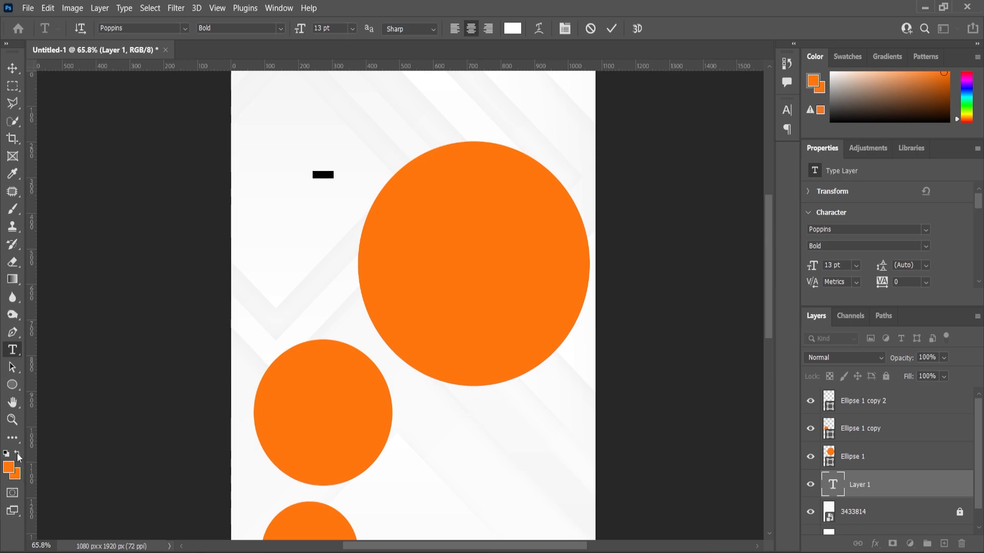
drag(302, 30, 339, 32)
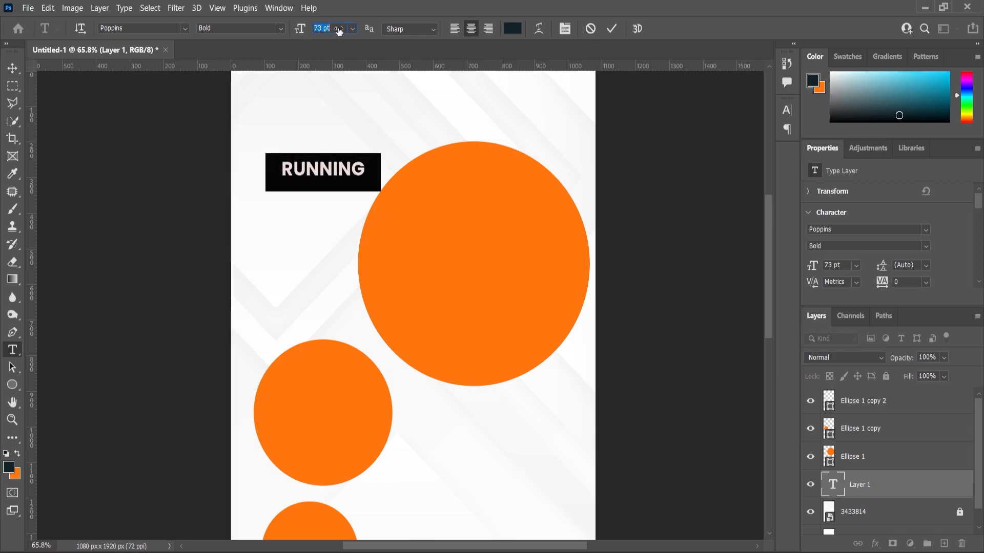
Change the RUNNING text to Bold Italic and set its size to 97 pt
click(281, 29)
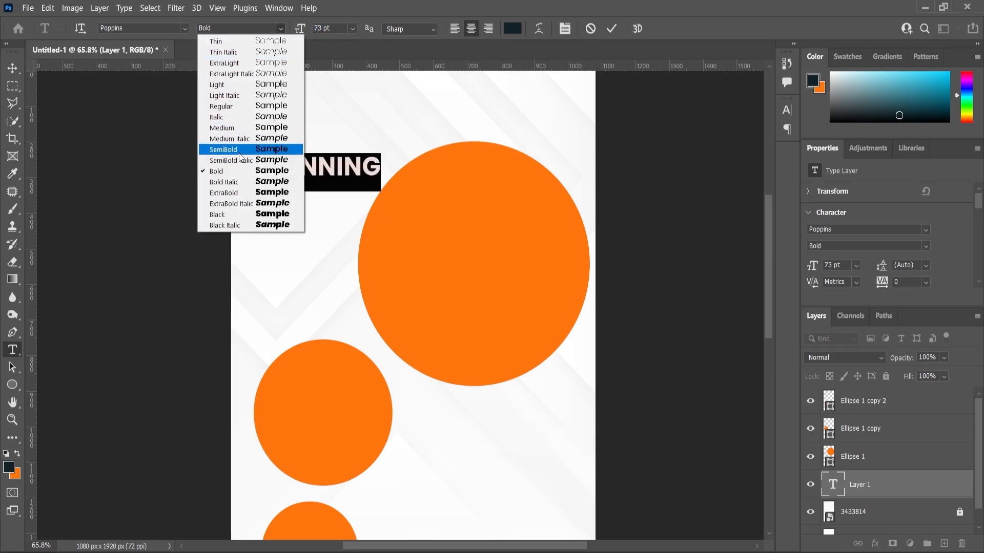
click(226, 183)
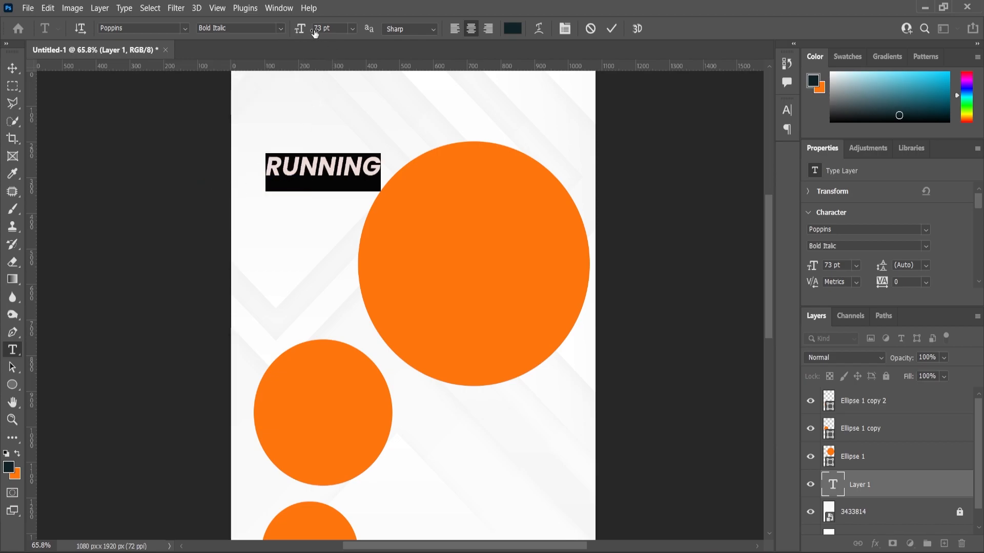
drag(315, 33, 316, 31)
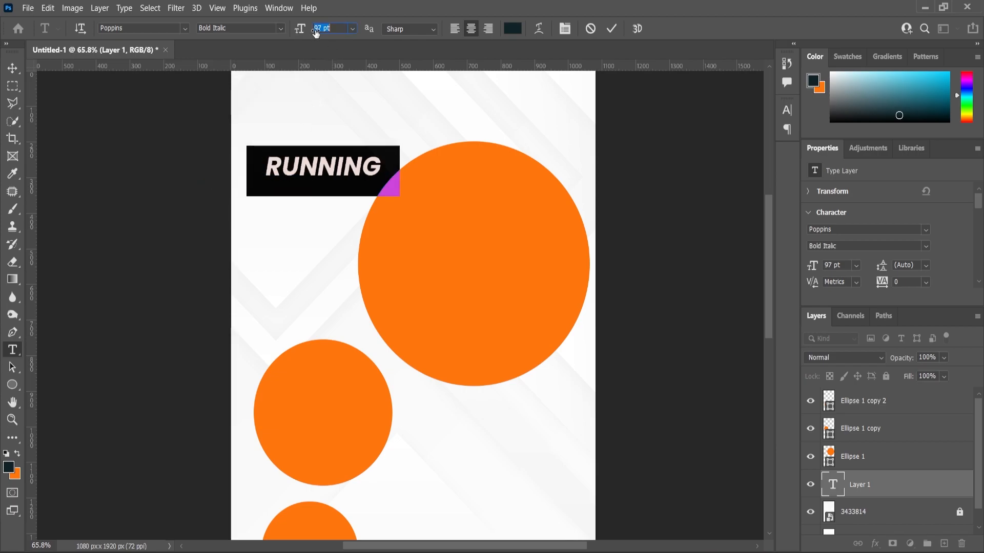
Move the RUNNING text up near the canvas's top edge, above the large circle
click(13, 68)
drag(361, 165, 442, 111)
scroll(466, 238, down, 2)
scroll(448, 155, up, 3)
drag(449, 155, 442, 147)
scroll(442, 164, up, 2)
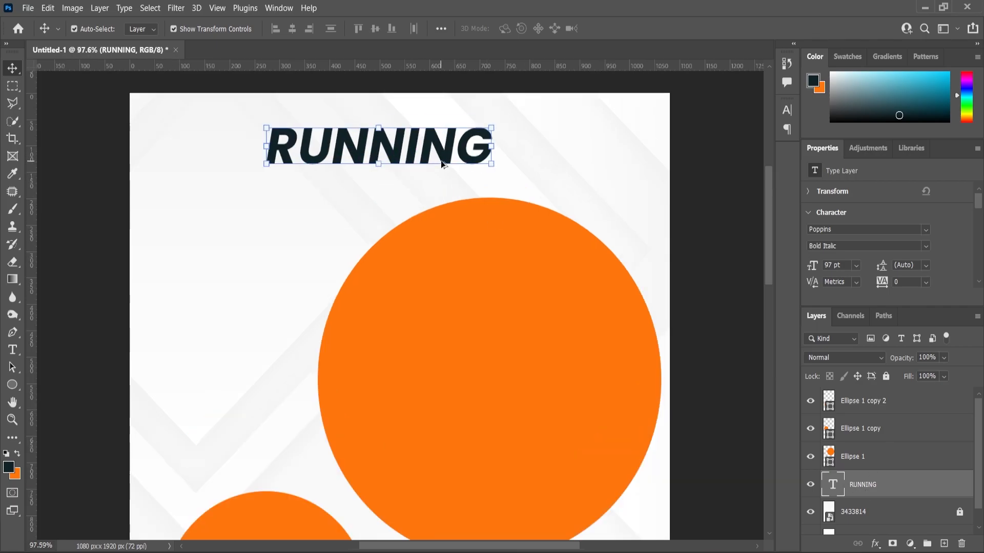
Center the RUNNING text horizontally on the canvas
key(ctrl+a)
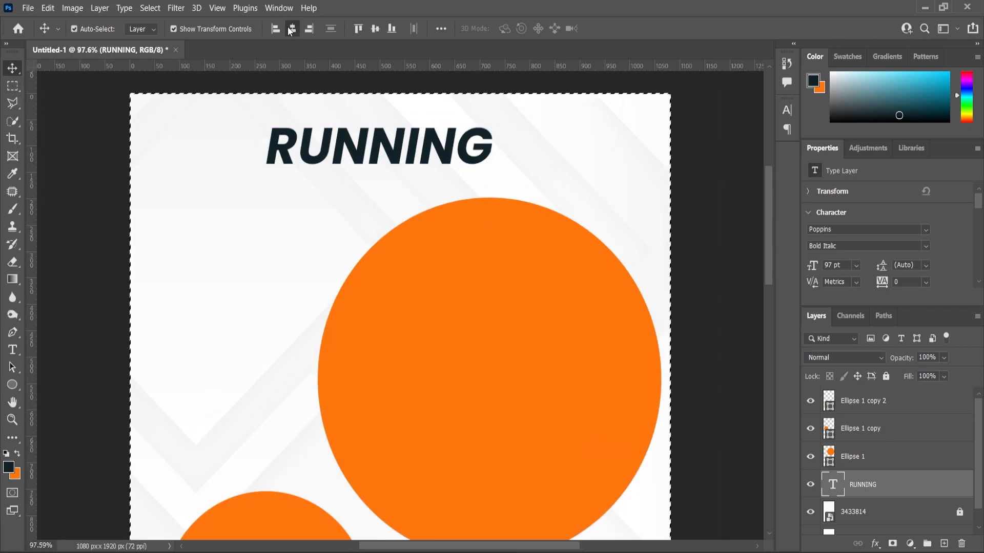
click(291, 29)
key(ctrl+d)
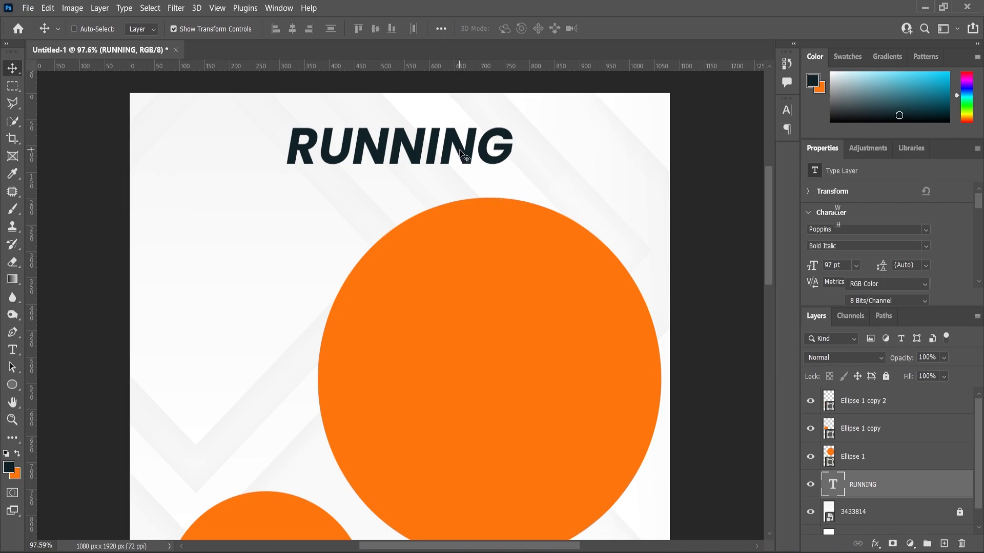
Duplicate the RUNNING text directly below the original and change the copy to "SPORT"
drag(863, 484, 949, 544)
drag(435, 147, 432, 194)
double_click(432, 194)
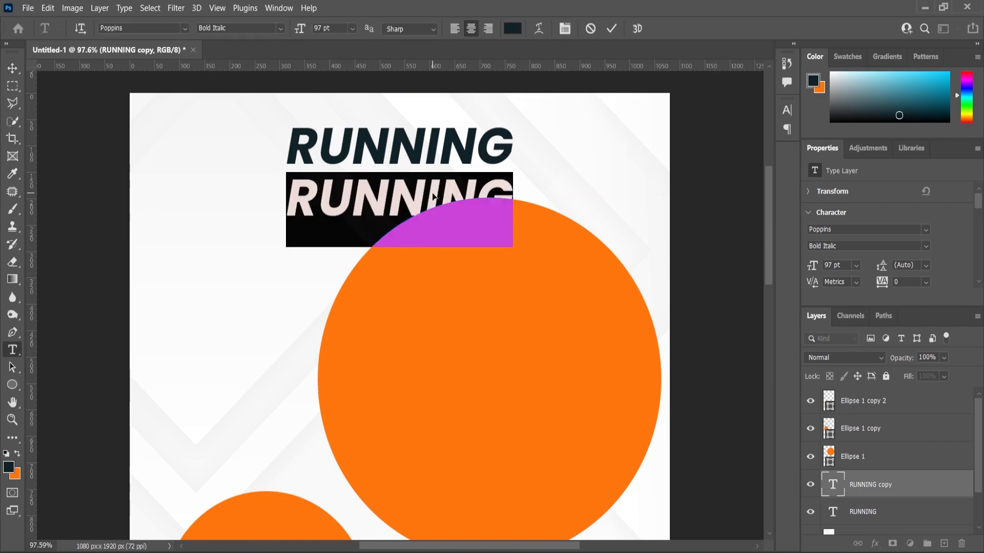
text(SPORT)
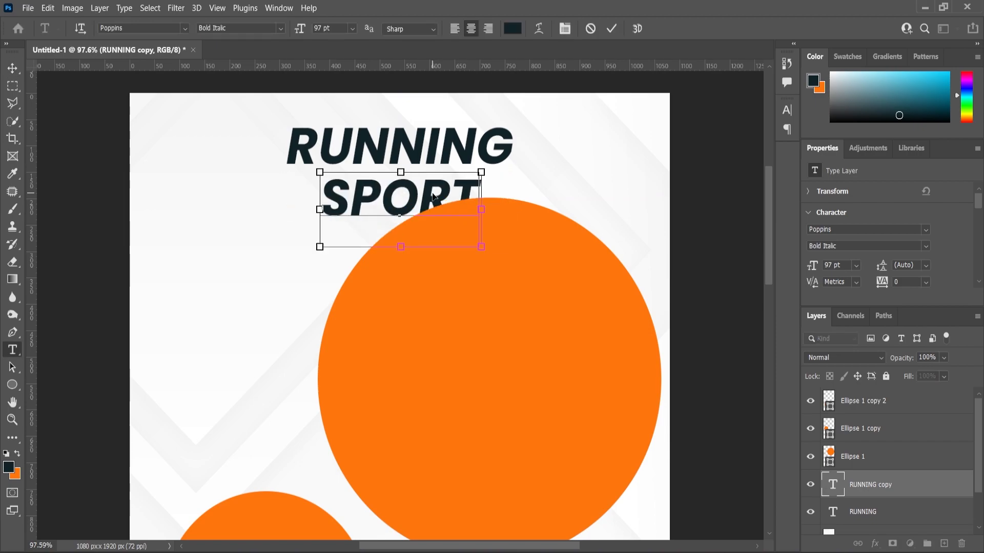
Set the SPORT text to 142 pt and bring it in front of the circles, slightly lower beneath RUNNING
key(ctrl+a)
drag(309, 34, 334, 30)
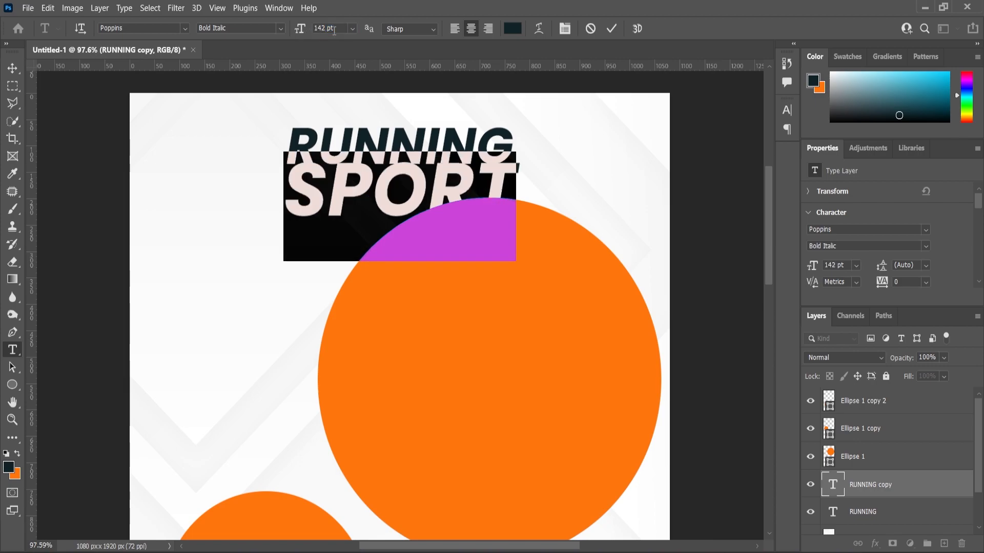
click(14, 73)
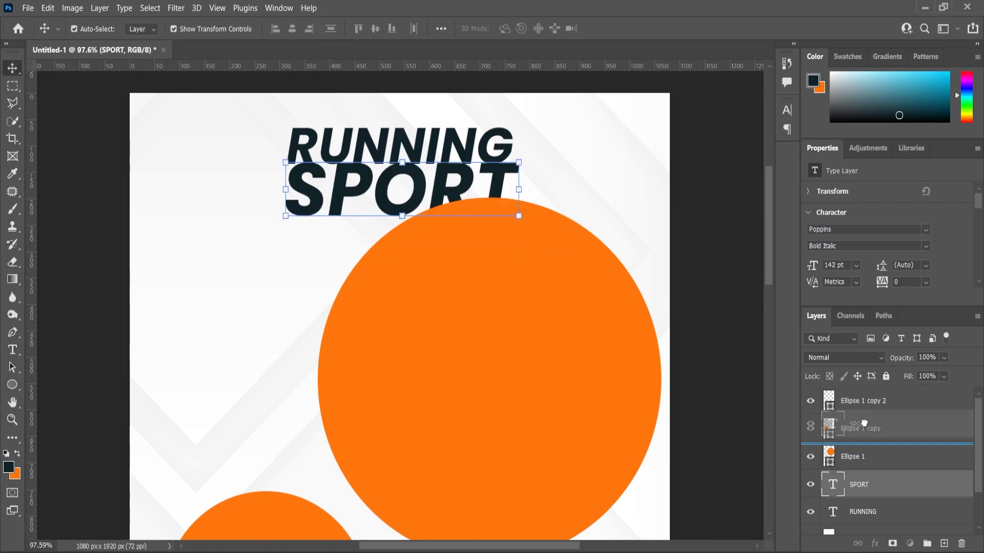
key(ctrl+shift+bracketright)
drag(443, 190, 444, 198)
Set the SPORT text to 163 pt in the ExtraBold Italic style
double_click(370, 205)
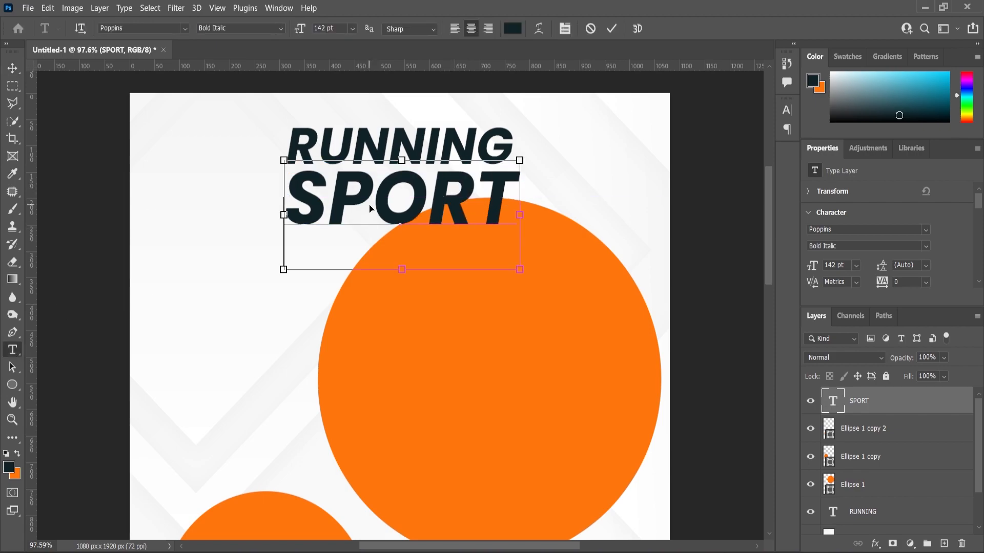
drag(307, 36, 312, 34)
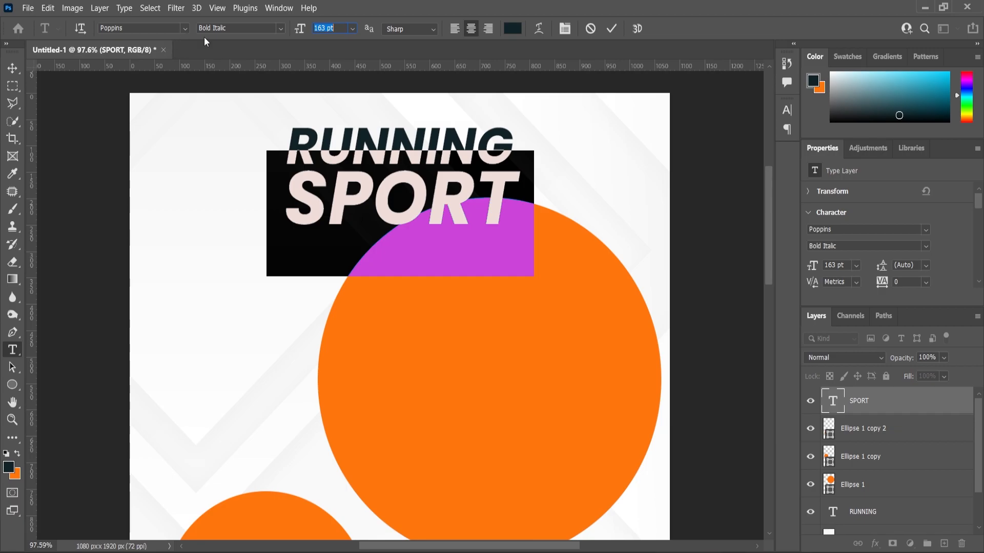
click(280, 28)
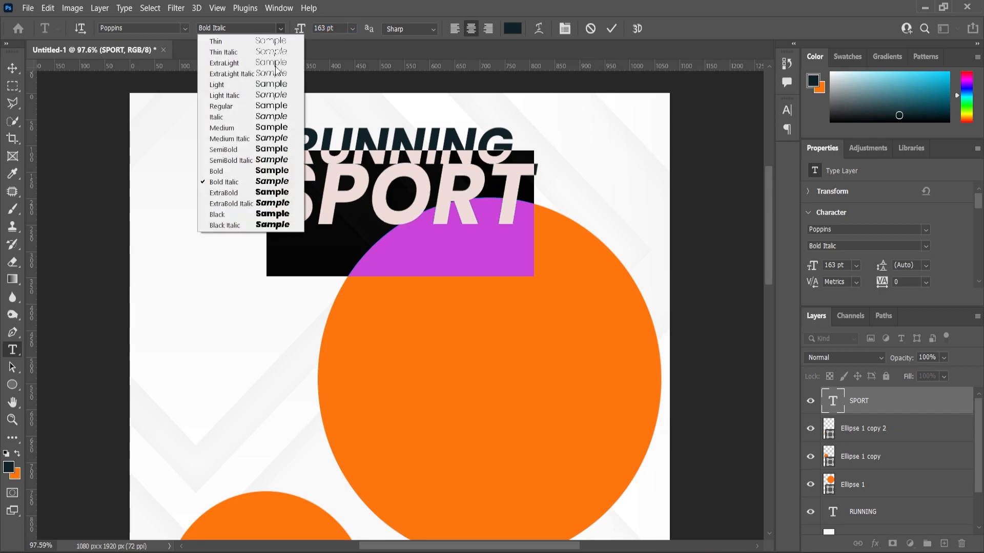
click(249, 203)
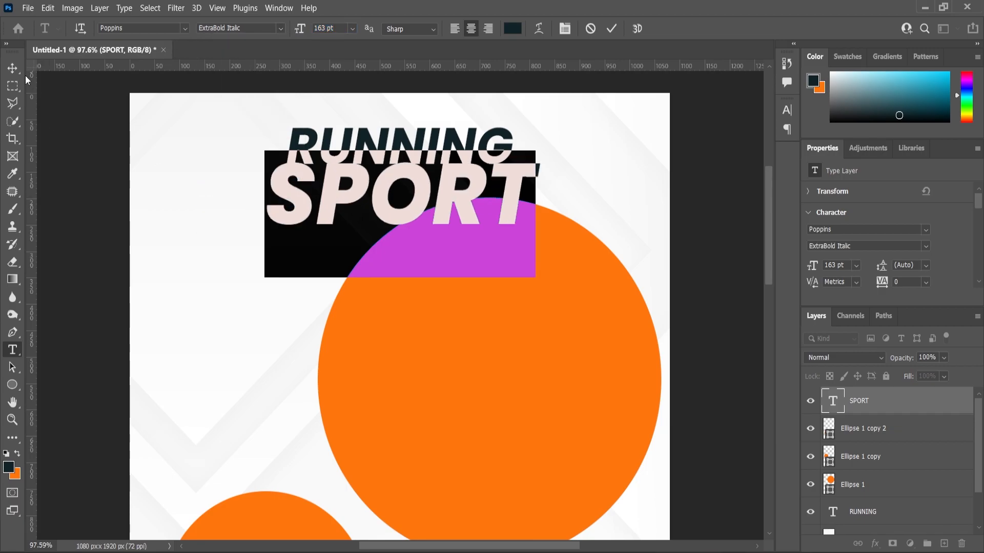
click(12, 69)
click(68, 162)
Move the SPORT text clear of RUNNING and scale it up to about 115.87%
scroll(435, 179, up, 4)
drag(455, 193, 456, 206)
drag(588, 268, 622, 271)
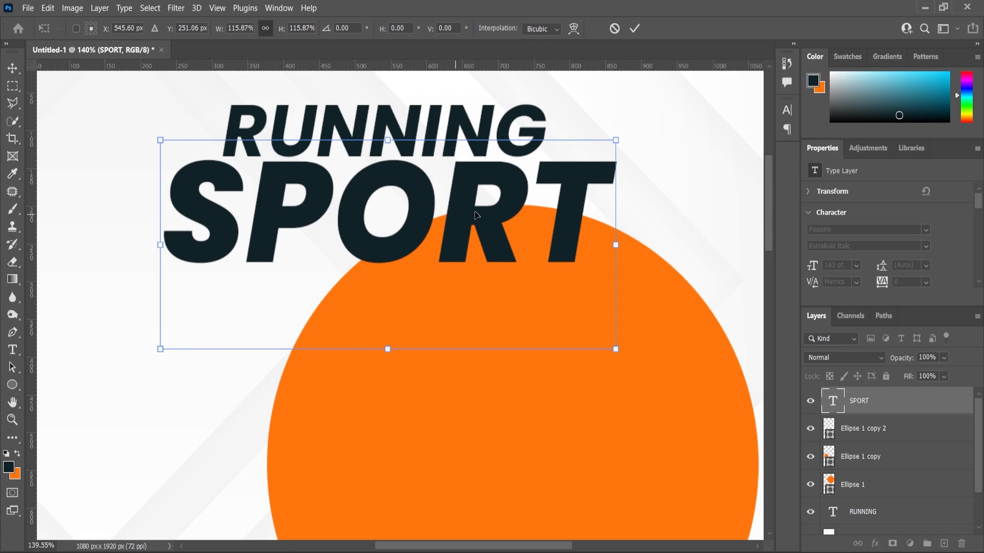
drag(476, 216, 475, 220)
key(Return)
key(v)
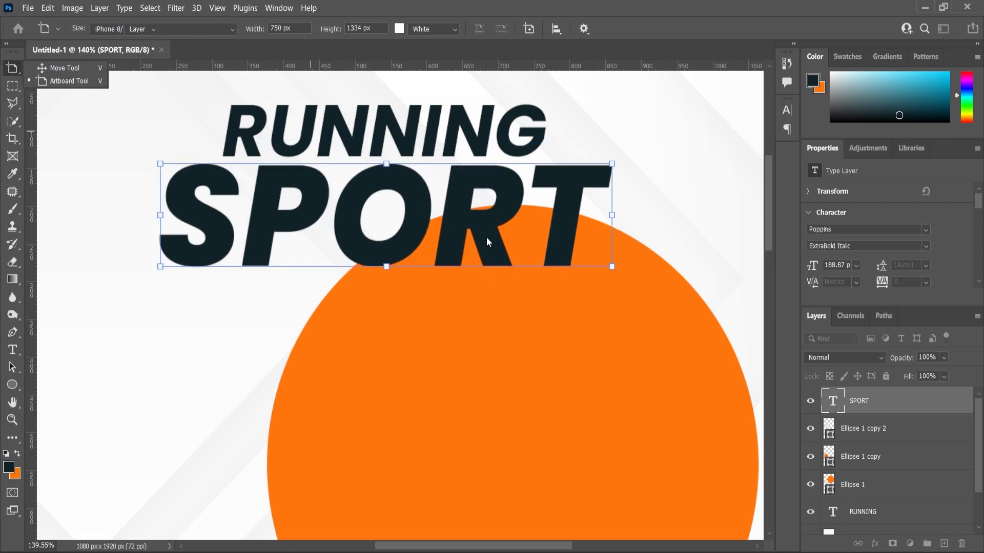
Center the SPORT text horizontally on the canvas
scroll(486, 237, down, 3)
key(shift+v)
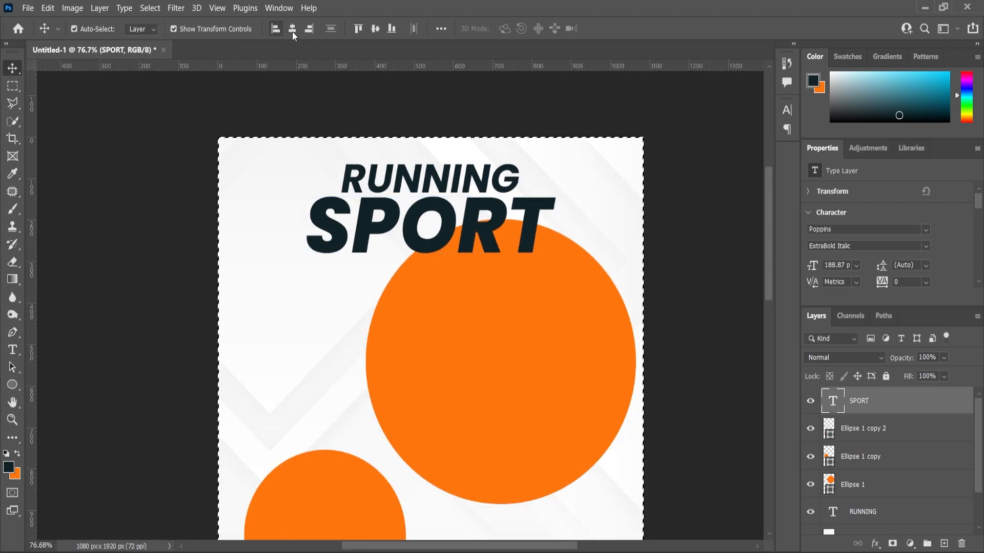
click(292, 29)
key(ctrl+d)
Select the RUNNING and SPORT texts together, move them slightly down, and enlarge them a little
click(310, 193)
click(446, 209)
shift+click(460, 173)
drag(459, 173, 459, 183)
drag(559, 173, 558, 173)
key(Return)
Duplicate the SPORT text and move the copy down beside the smallest circle
key(z)
alt+click(502, 205)
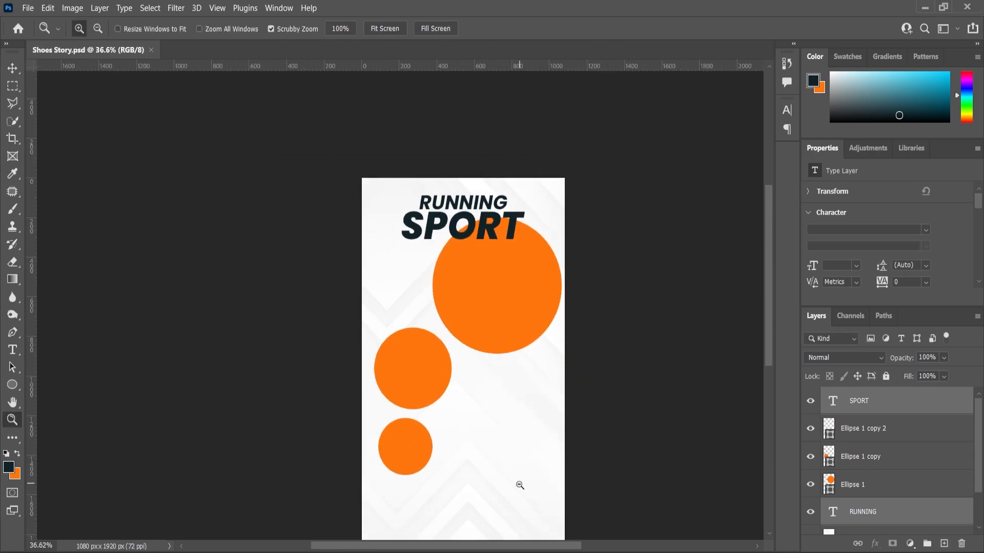
scroll(519, 485, up, 2)
scroll(518, 485, down, 1)
key(v)
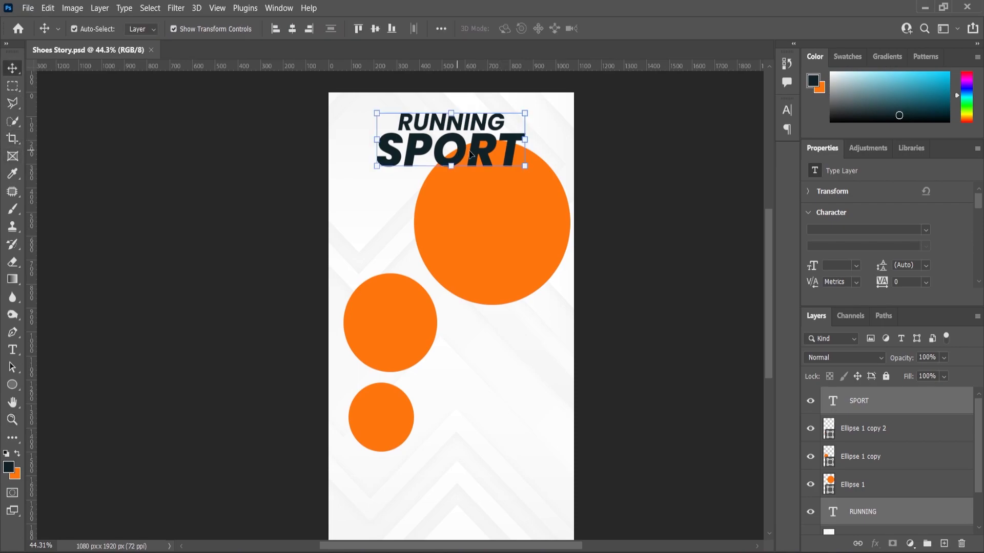
click(861, 406)
drag(866, 404, 949, 543)
drag(474, 157, 527, 433)
Replace the duplicated SPORT text beside the smallest circle with SHOES 01
double_click(528, 431)
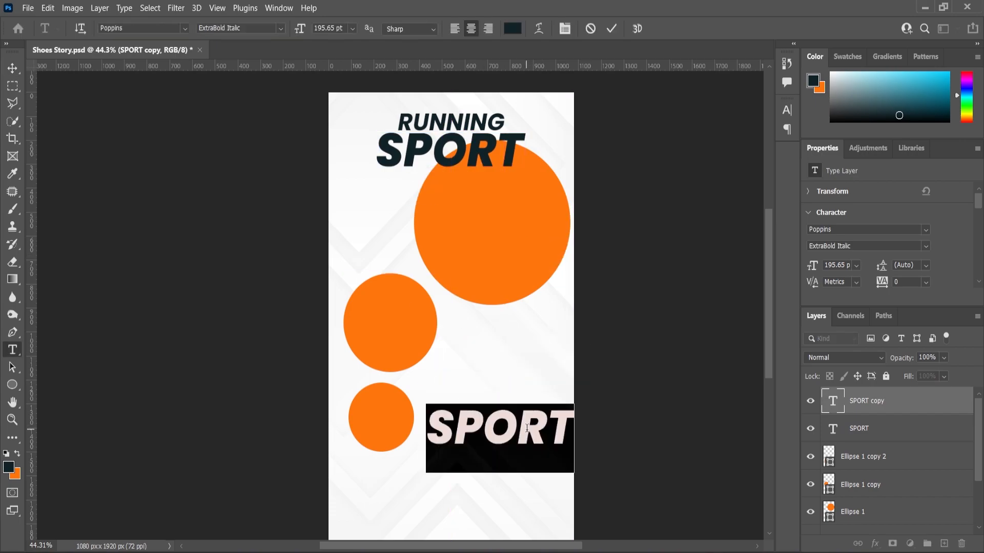
text(SHOES)
key(BackSpace)
text(0)
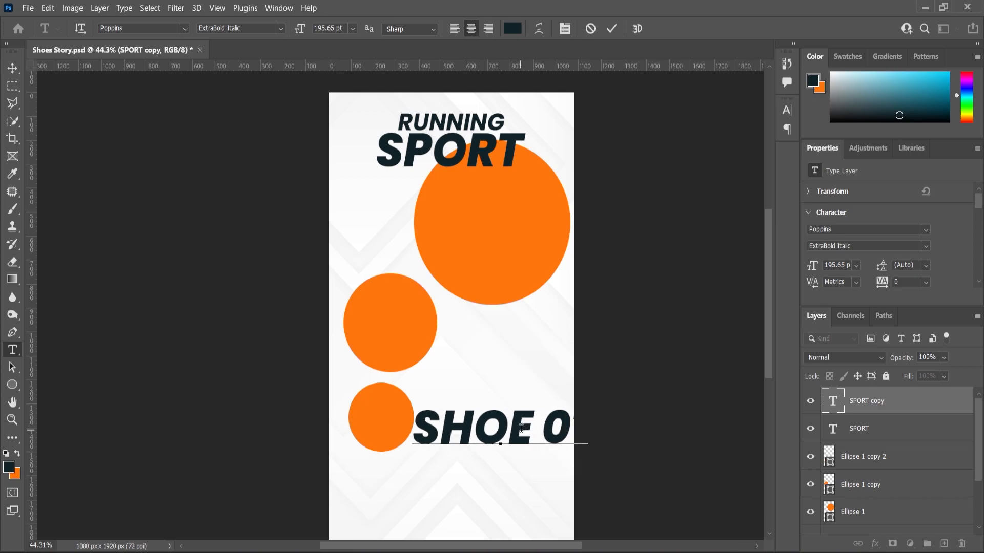
text(1S)
Set the whole SHOES 01 text to Poppins Bold at 119 pt
key(ctrl+a)
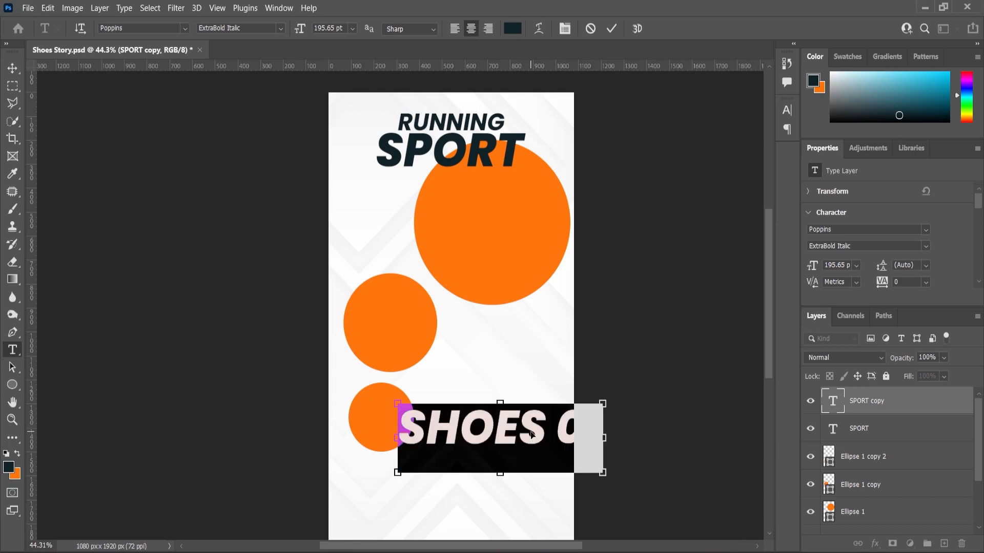
click(281, 28)
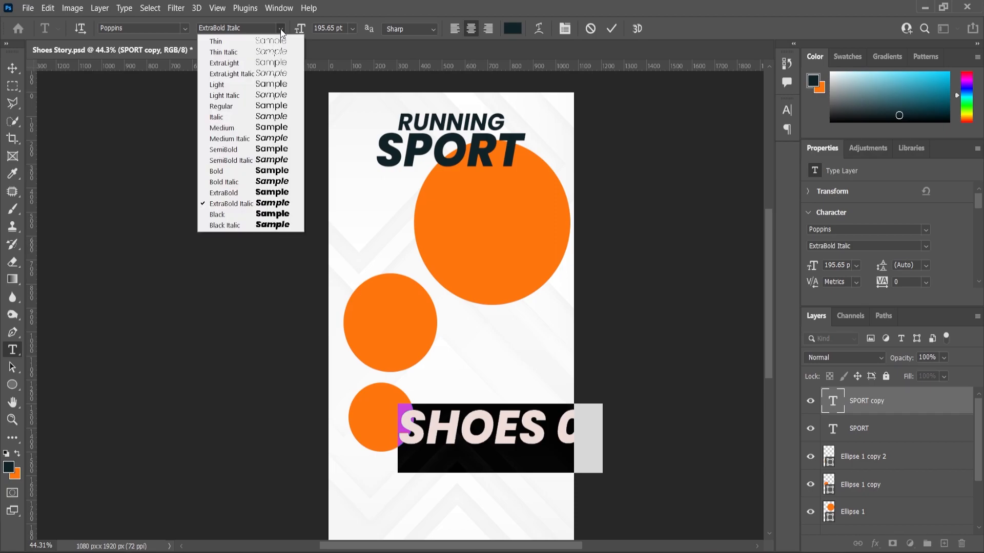
click(238, 171)
drag(300, 33, 256, 67)
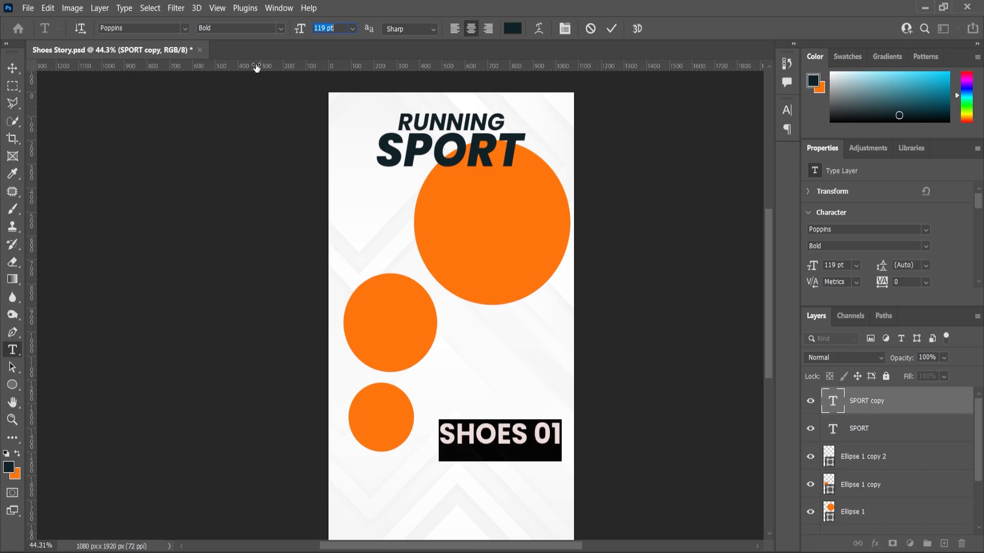
click(14, 71)
Scale the SHOES 01 text down to about 75.80%
scroll(546, 440, up, 3)
scroll(566, 418, up, 1)
mouse_move(566, 439)
mouse_down()
mouse_move(564, 415)
mouse_move(545, 448)
mouse_move(557, 448)
mouse_up()
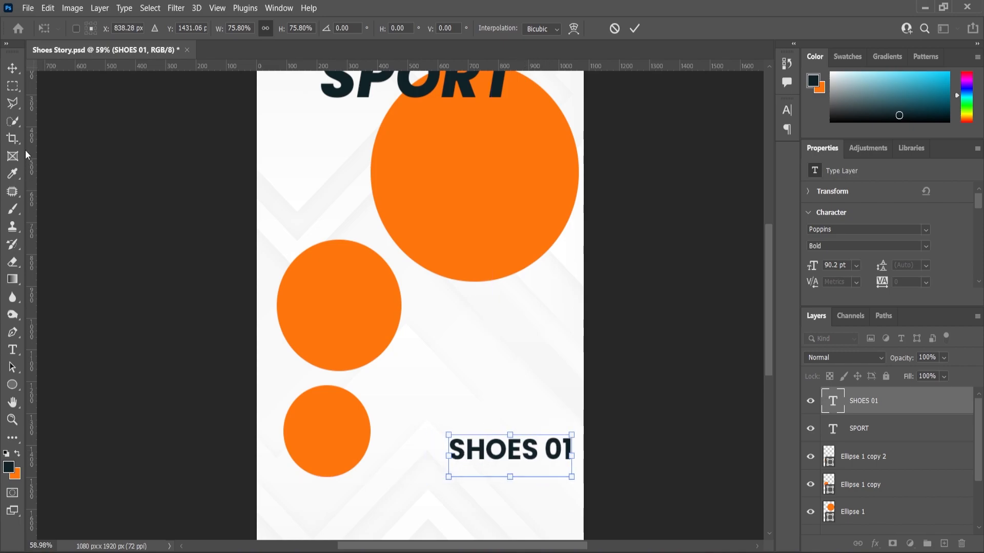
key(Return)
Draw a thin orange rectangle about 420 x 17 px beneath SHOES 01 and remove its stroke
scroll(410, 446, up, 4)
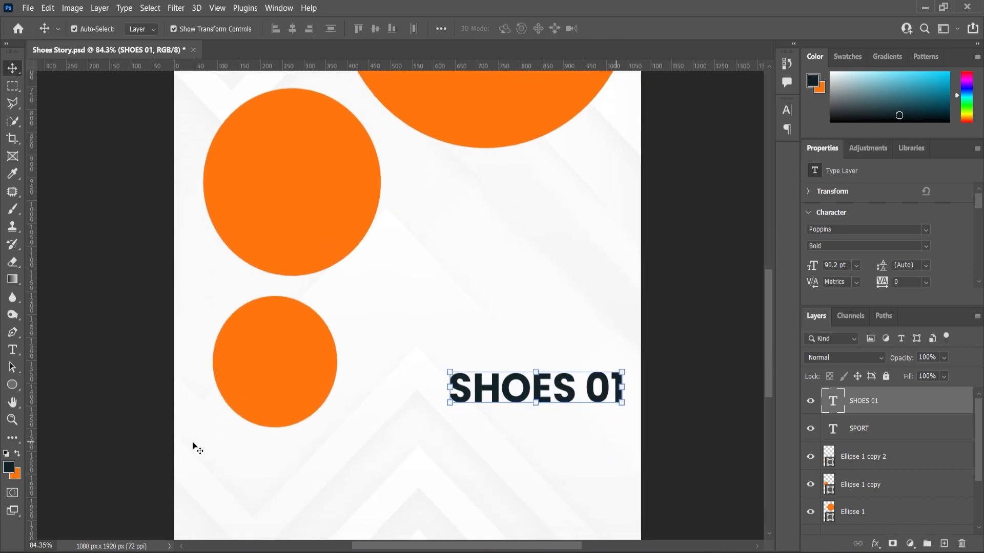
right_click(13, 389)
click(38, 383)
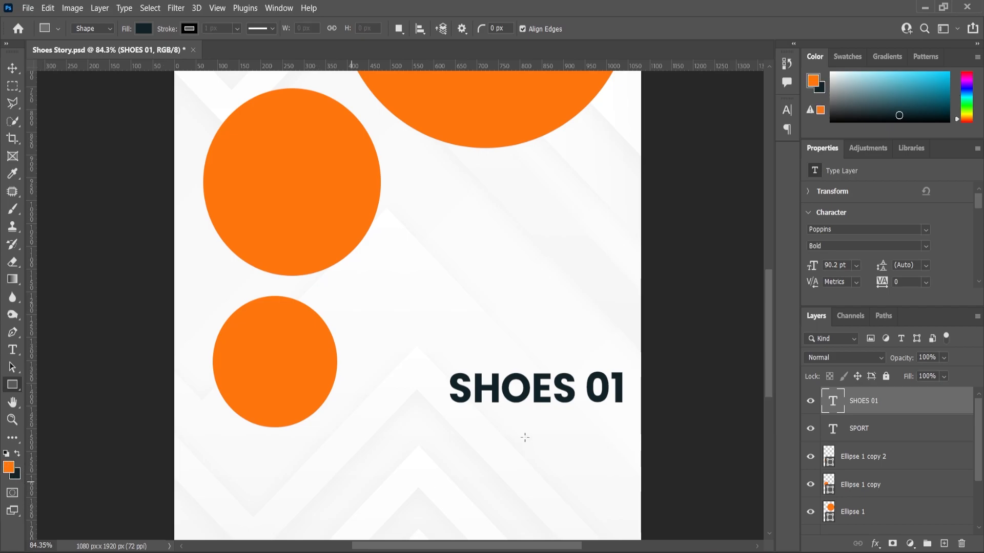
scroll(520, 425, up, 2)
drag(411, 410, 674, 420)
scroll(894, 304, down, 2)
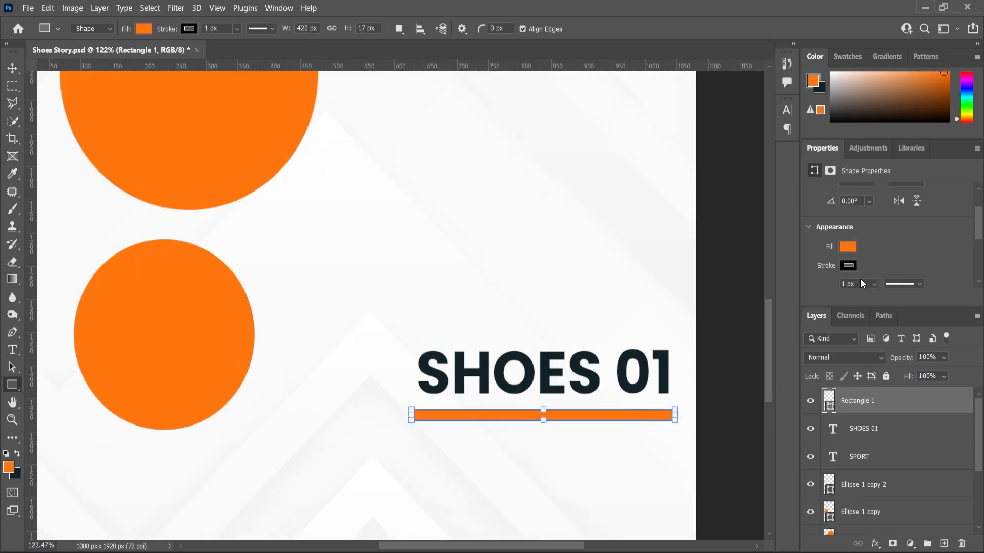
click(849, 266)
click(814, 291)
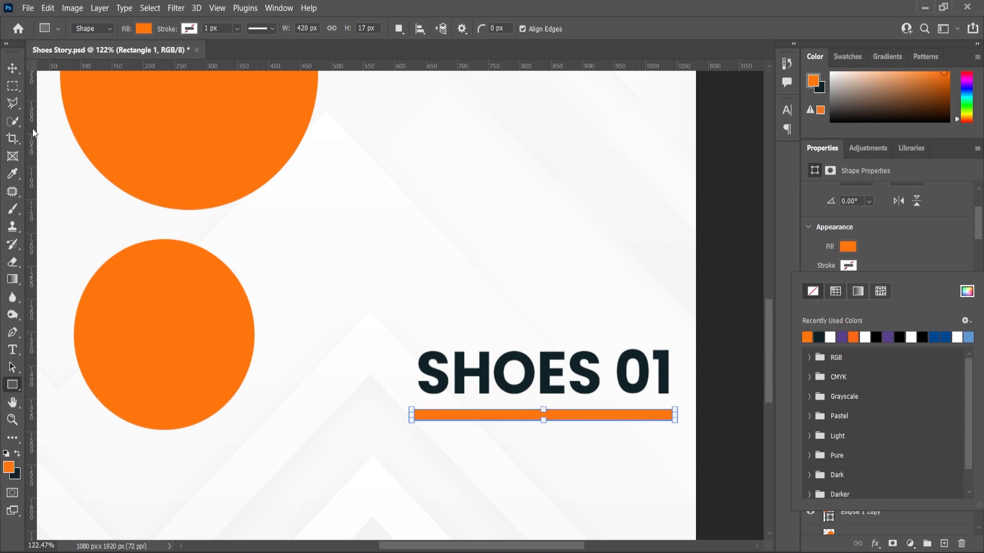
Align the right edges of the SHOES 01 text and the orange bar
key(v)
shift+click(647, 365)
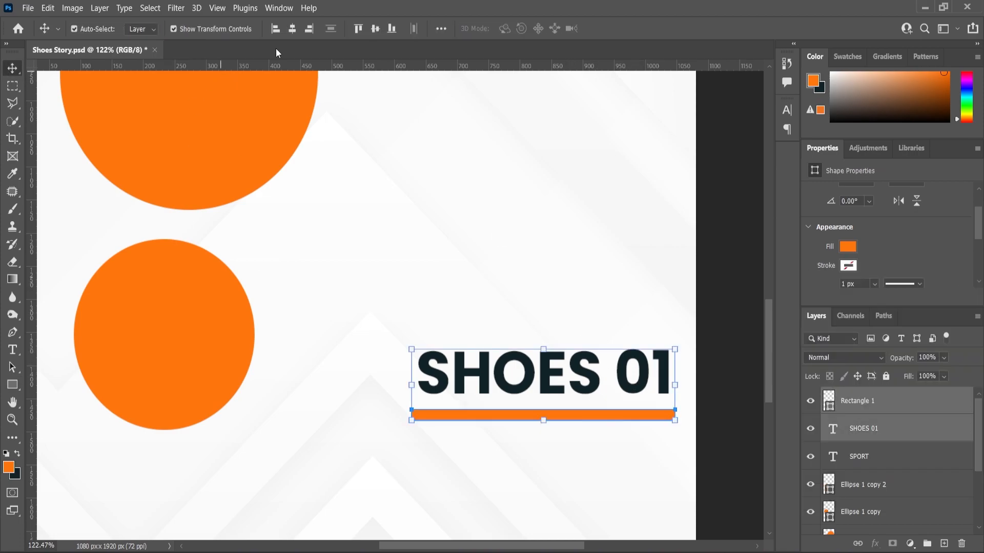
click(309, 29)
click(634, 329)
Create a Lorem ipsum paragraph text box below the orange bar and turn off All Caps for it
scroll(634, 329, down, 3)
click(13, 350)
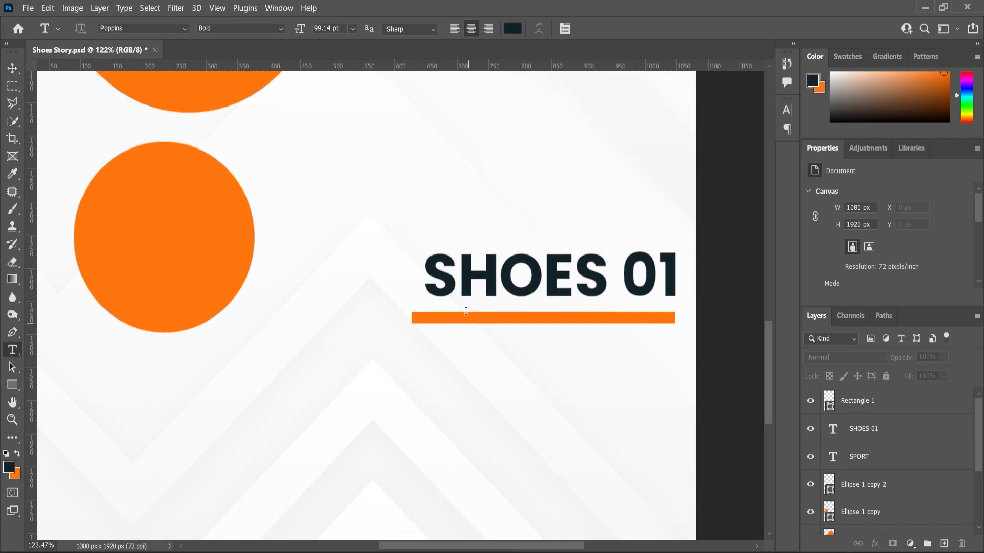
drag(348, 345, 674, 434)
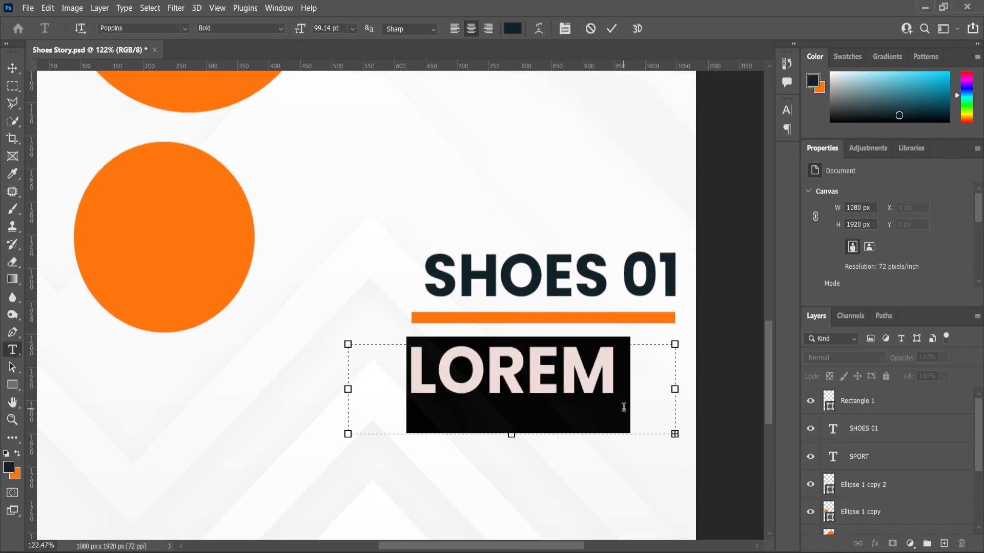
scroll(933, 282, down, 5)
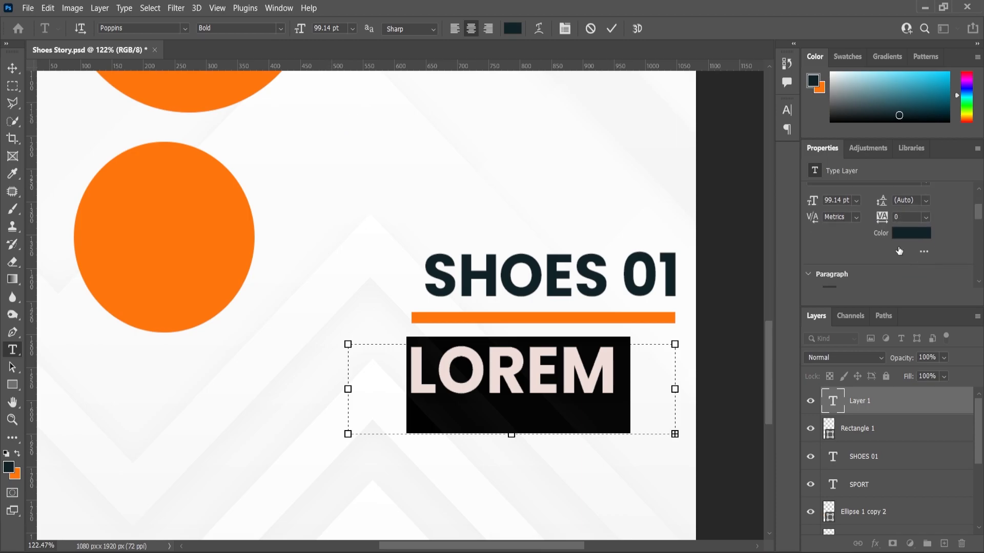
click(817, 259)
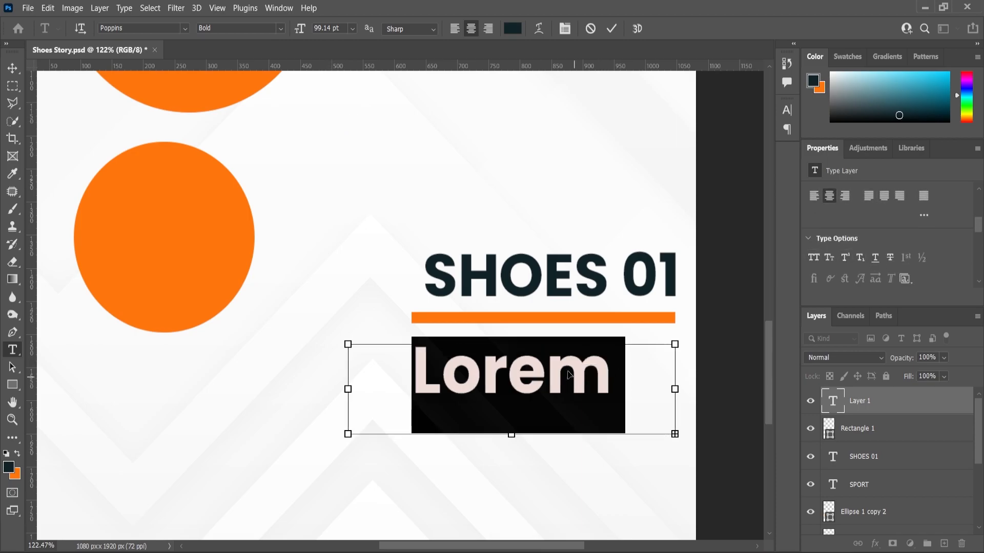
Set the Lorem ipsum paragraph to Poppins Regular, 20 pt, right-aligned
click(281, 28)
click(236, 107)
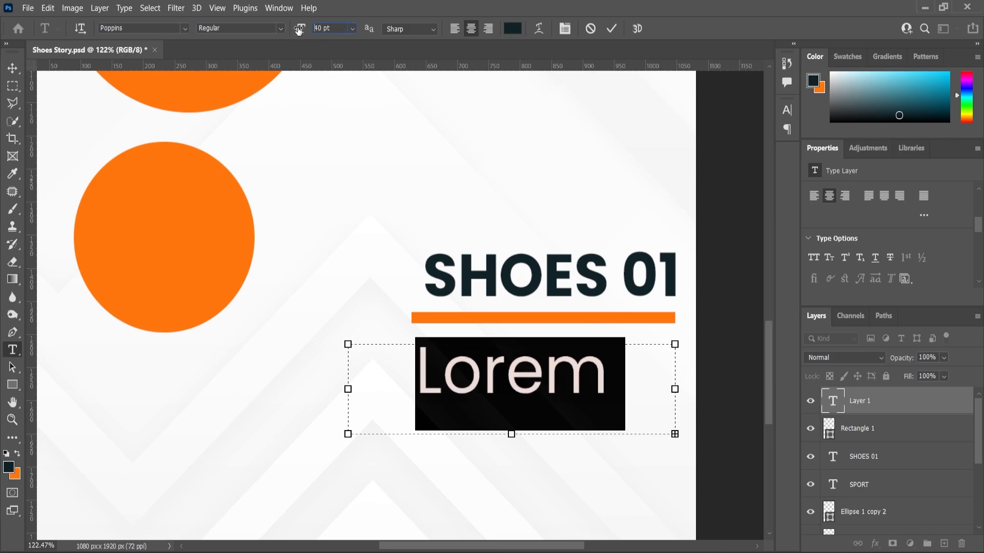
key(Return)
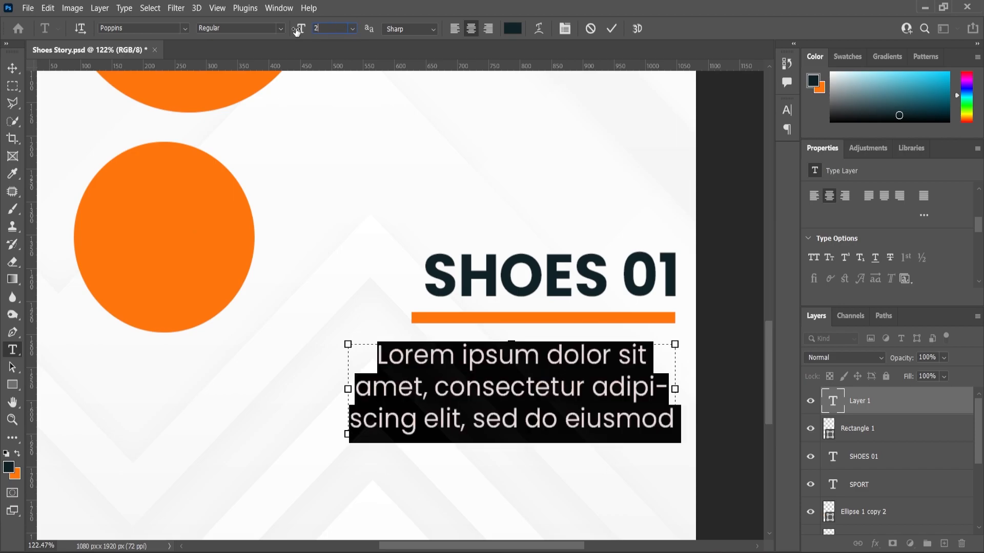
key(Return)
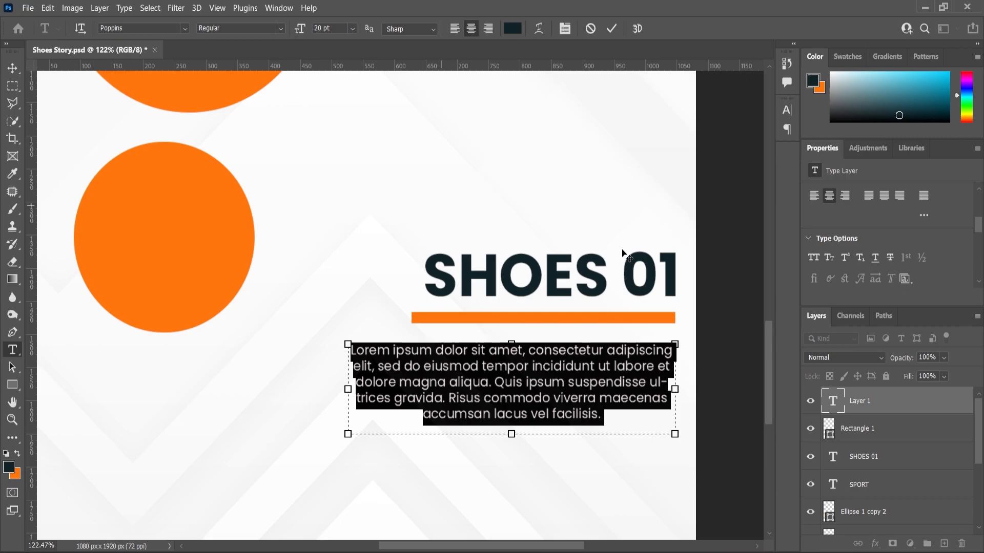
click(488, 29)
click(12, 68)
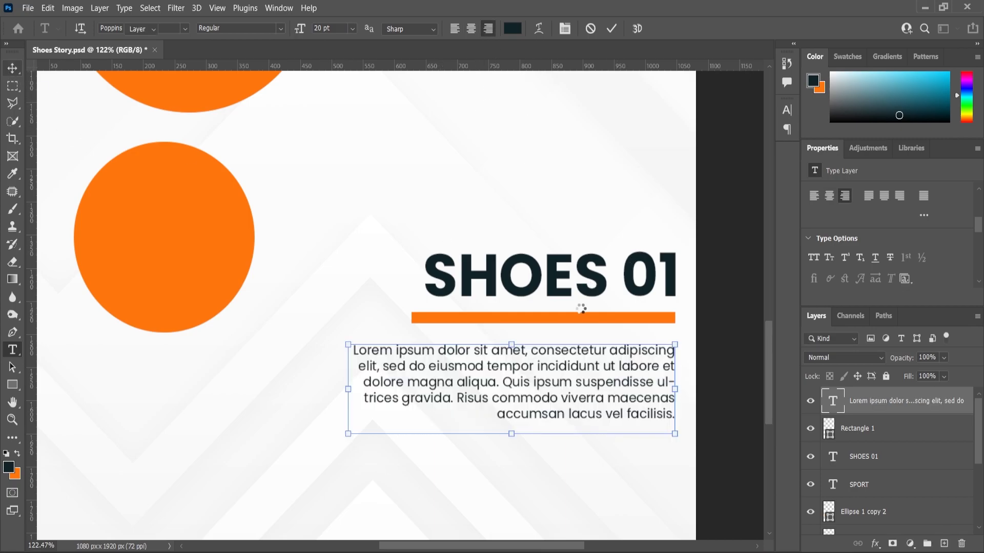
Move the Lorem ipsum paragraph slightly down, keeping it flush with the orange bar's right edge
scroll(579, 318, down, 6)
click(651, 401)
scroll(594, 370, up, 4)
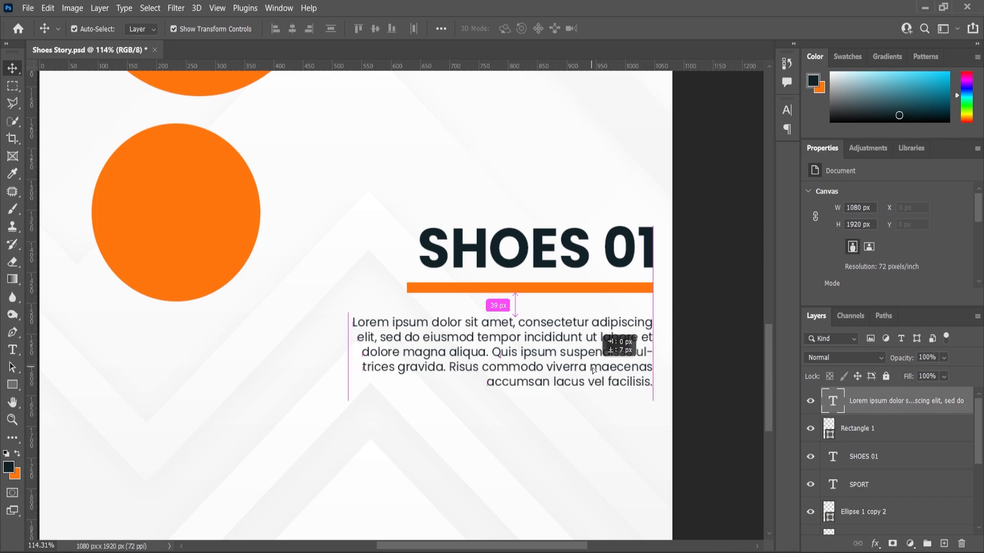
click(617, 311)
scroll(622, 310, down, 4)
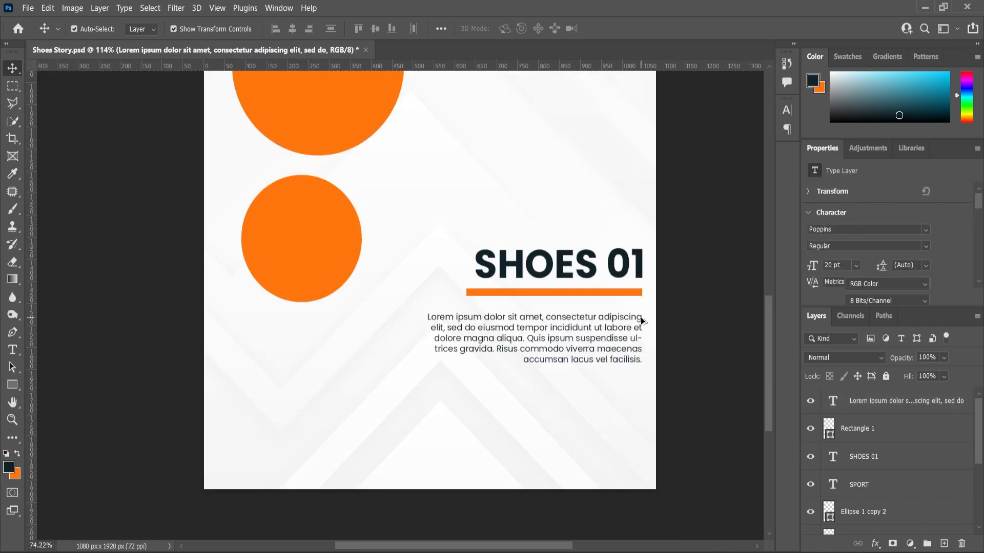
Draw a dark rectangle about 452 x 86 px near the bottom of the canvas, below the paragraph
click(22, 388)
scroll(410, 433, up, 1)
drag(374, 395, 561, 434)
scroll(618, 285, up, 2)
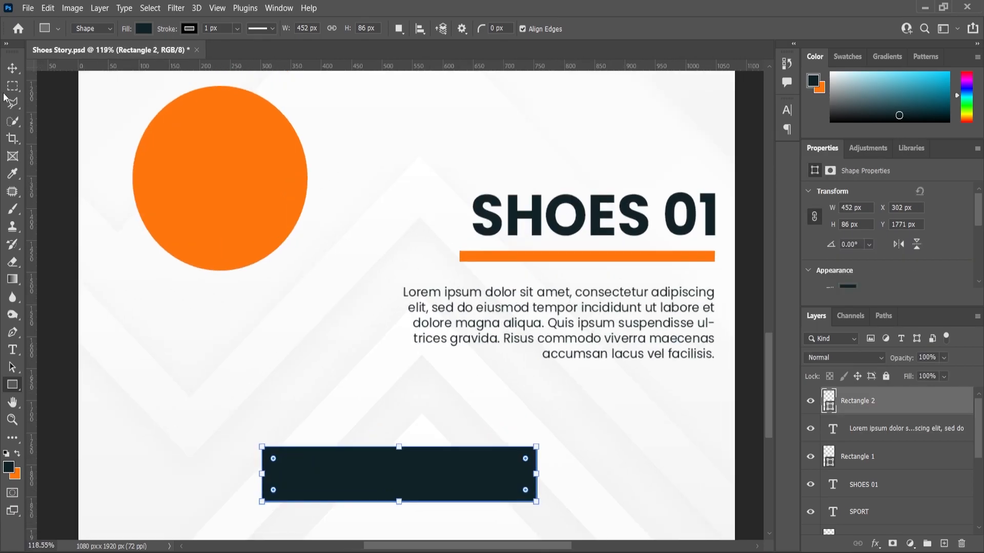
Shorten the orange bar under SHOES 01 to about 61.90% of its width, keeping its right end fixed
key(v)
click(511, 257)
drag(460, 257, 553, 256)
click(14, 71)
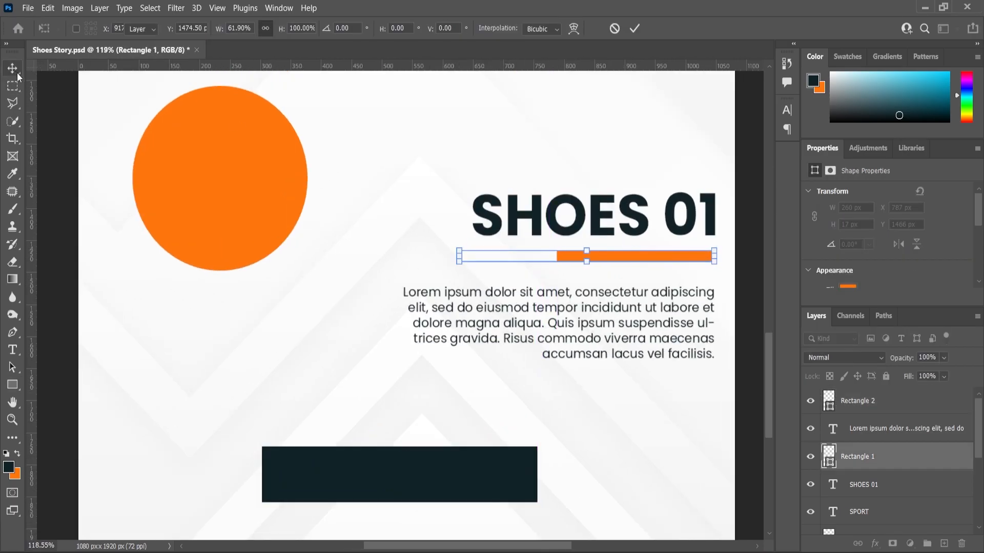
Give the dark rectangle at the canvas bottom a white fill and no stroke
scroll(467, 343, down, 3)
click(693, 422)
click(492, 424)
scroll(871, 225, down, 1)
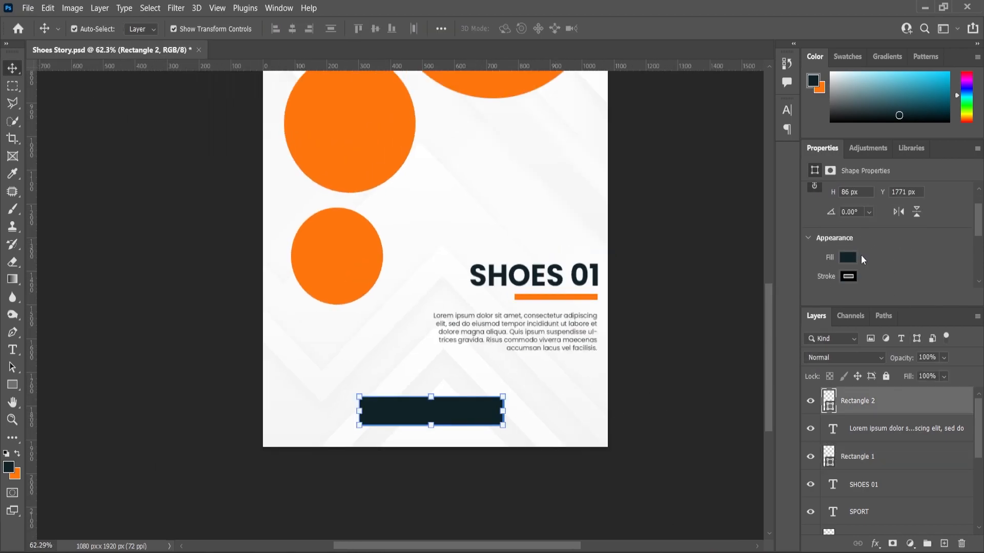
click(848, 257)
click(888, 250)
click(849, 277)
click(813, 303)
click(904, 248)
Add a drop shadow to the white rectangle with 34% opacity, 13 px distance and 16 px size
click(876, 544)
click(894, 541)
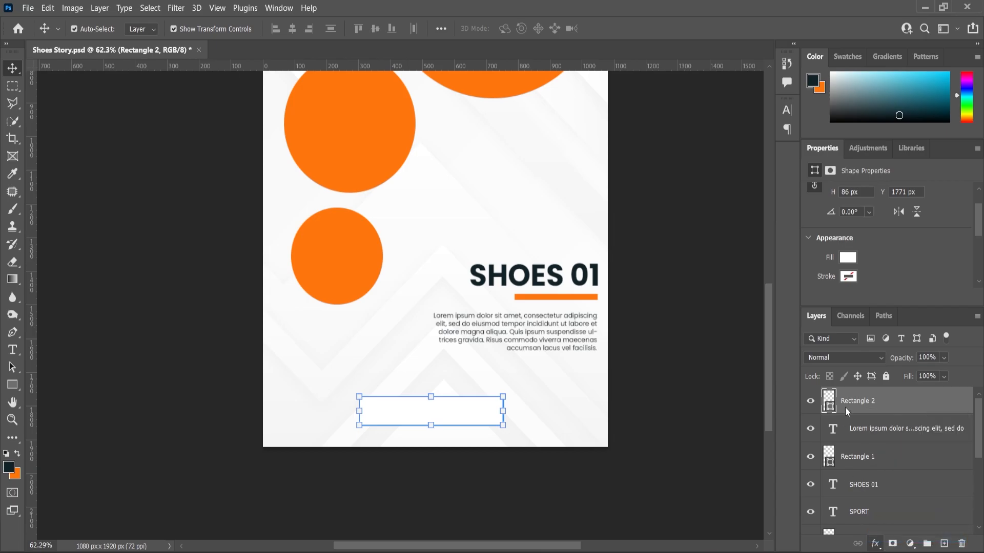
drag(730, 370, 703, 339)
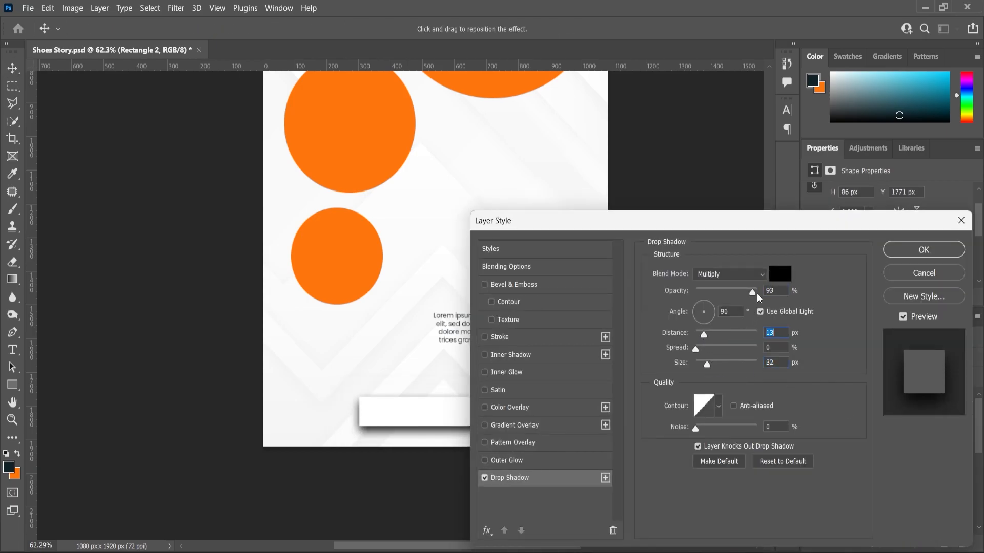
drag(752, 292, 728, 300)
drag(704, 366, 703, 366)
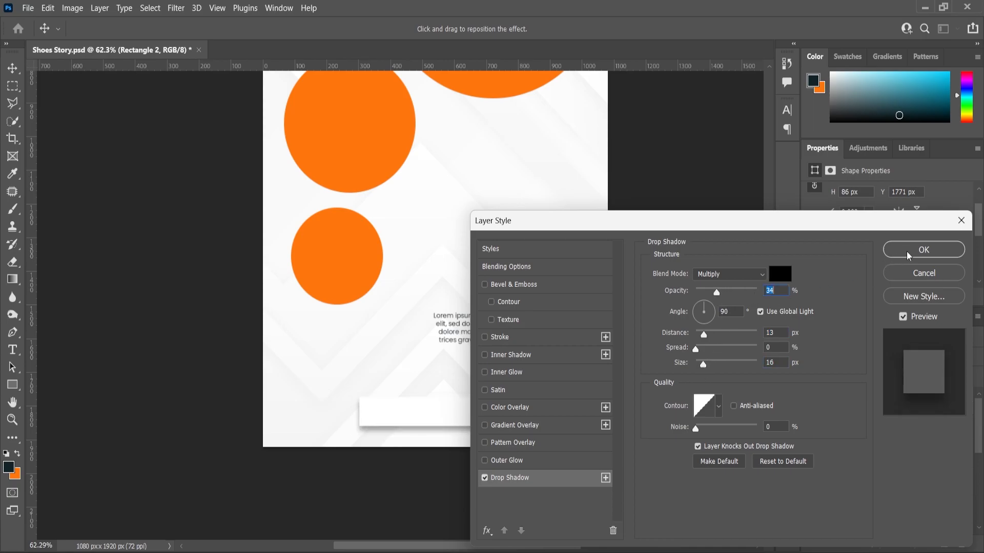
click(897, 256)
Add the text ORDER NOW just above the white rectangle
key(t)
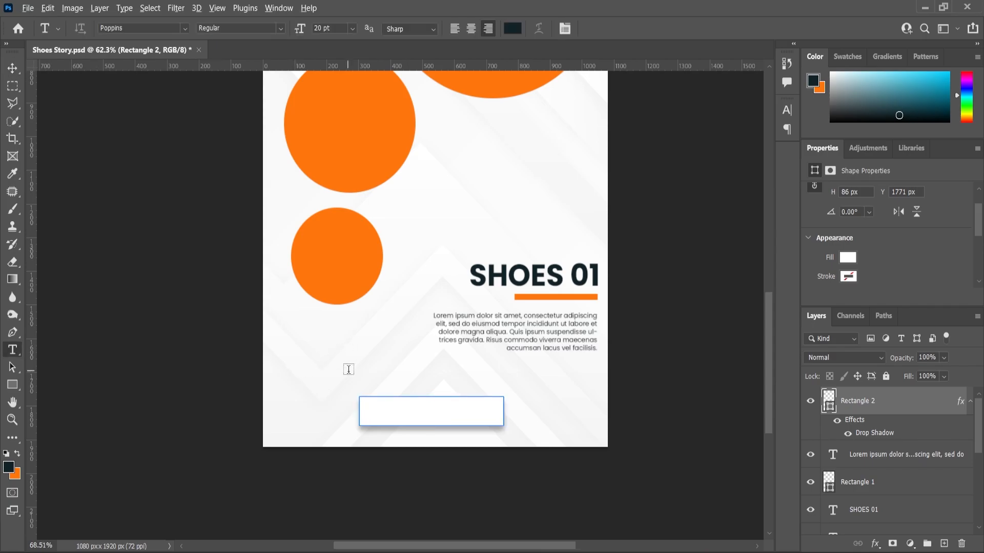
scroll(349, 369, up, 3)
click(332, 371)
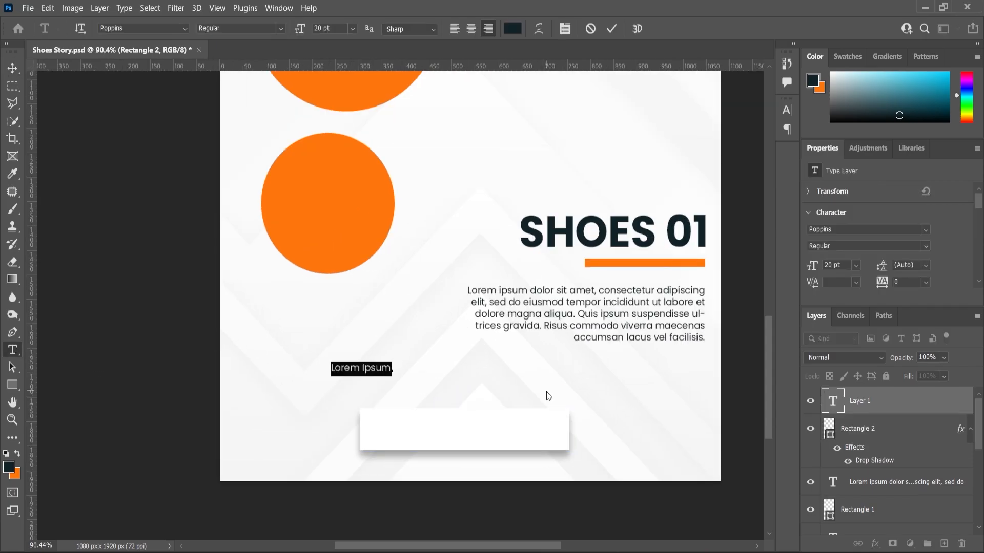
text(ORDER NO)
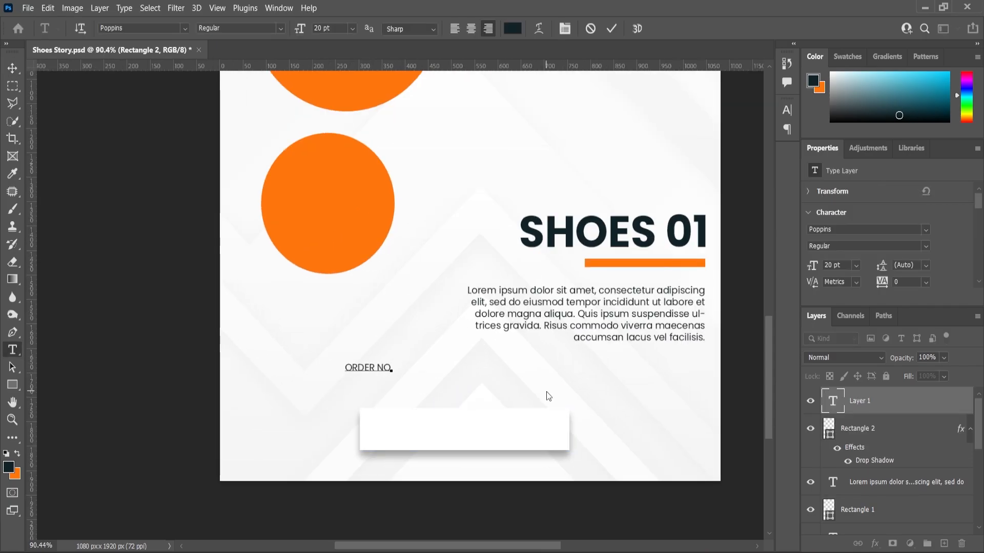
text(W)
Set the ORDER NOW text to Poppins Bold at 60 pt
key(ctrl+a)
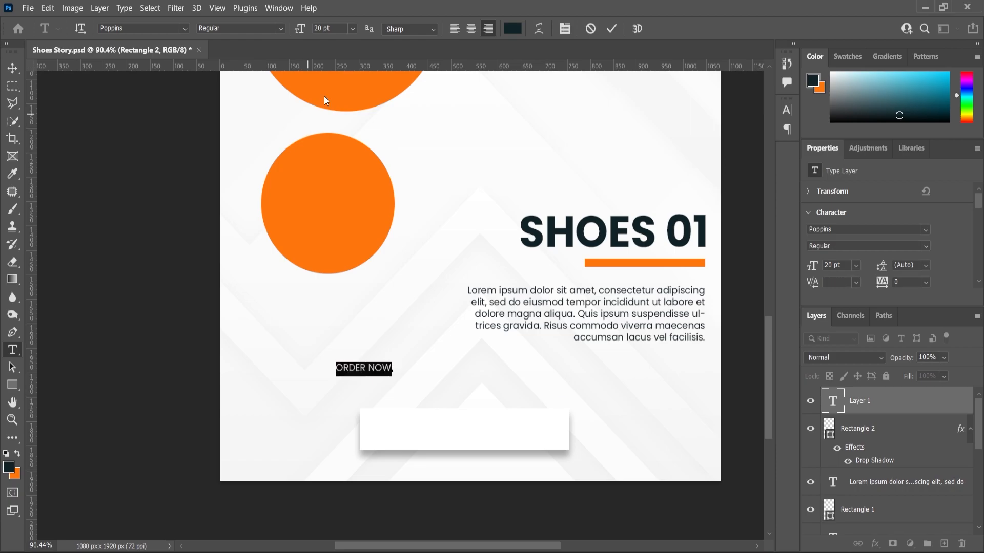
click(280, 28)
click(251, 169)
drag(301, 29, 326, 32)
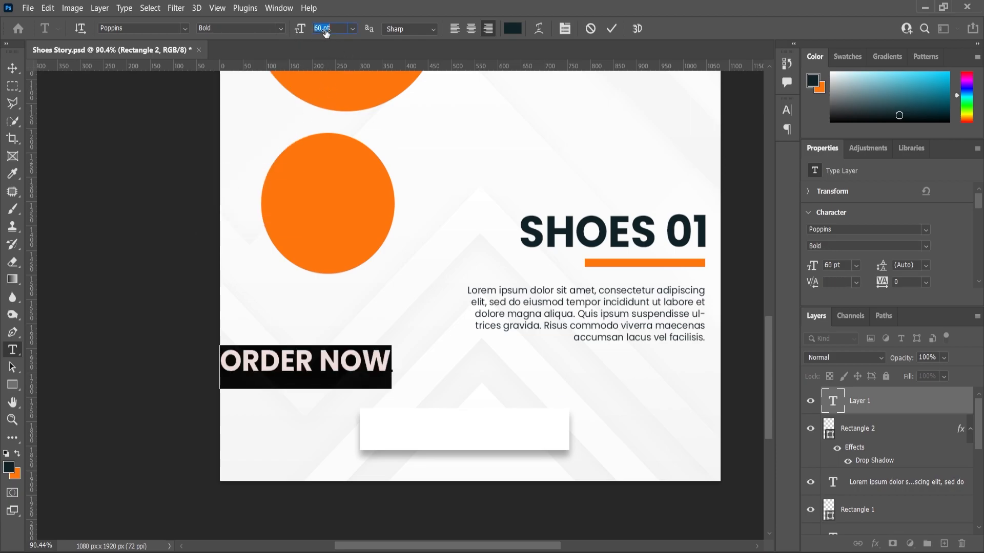
click(11, 71)
Scale the ORDER NOW text down to about 72.43% and place it on the white rectangle
key(ctrl+t)
drag(391, 347, 505, 422)
click(12, 68)
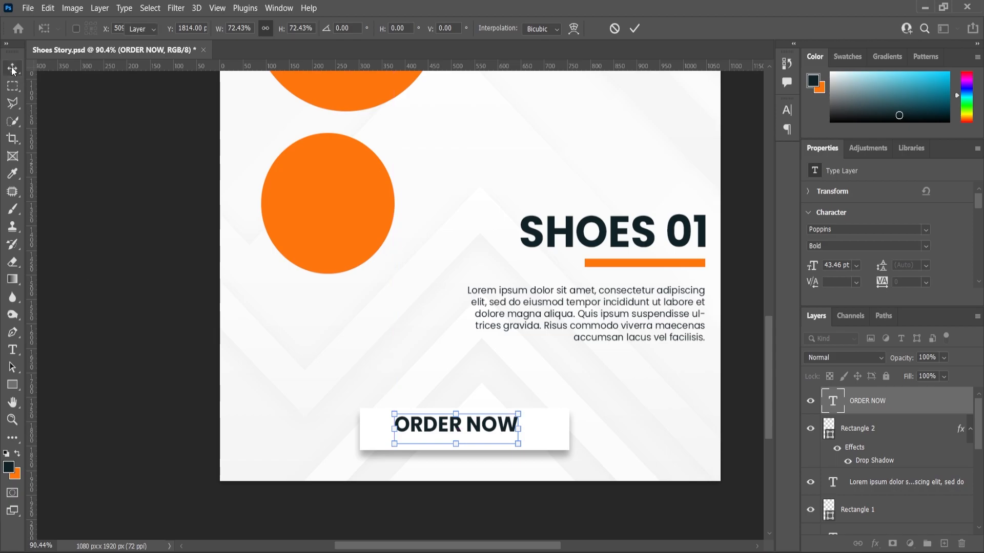
Center the ORDER NOW text within the white rectangle
shift+click(561, 426)
click(293, 30)
click(171, 321)
Enlarge the ORDER NOW text on the white rectangle to about 120.68%
scroll(539, 453, up, 5)
click(516, 410)
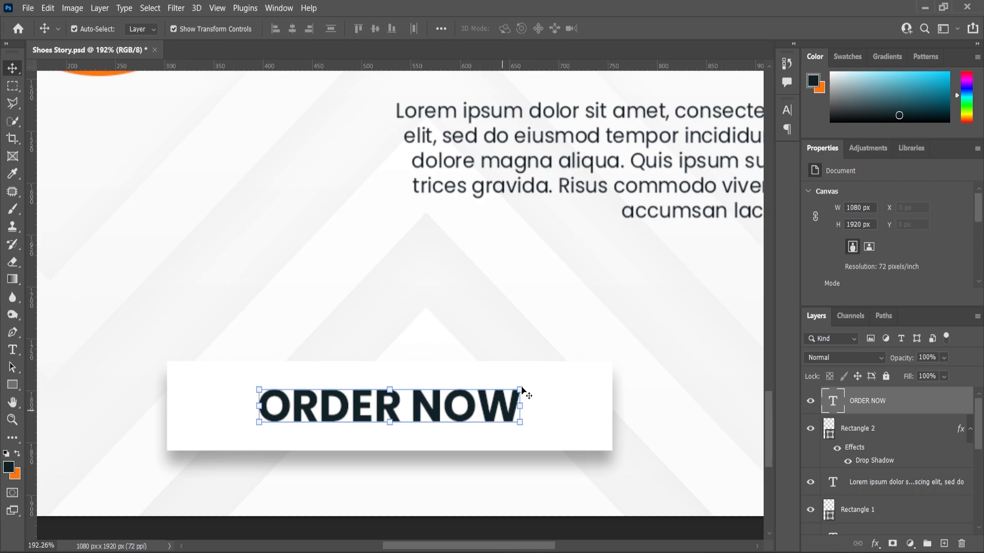
drag(521, 389, 548, 376)
key(Return)
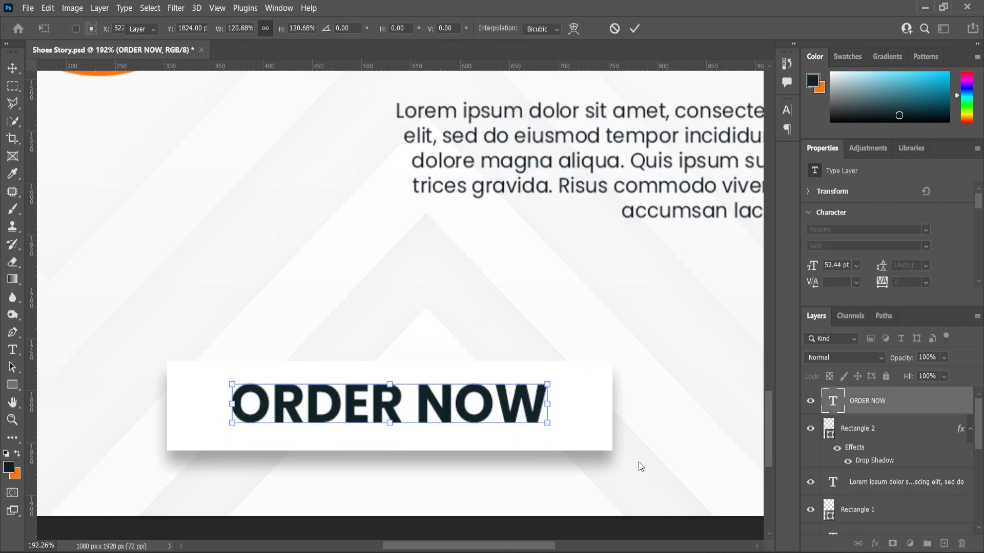
Narrow the white rectangle behind ORDER NOW to 384 px wide and center it horizontally on the canvas
click(609, 417)
drag(612, 403, 577, 403)
drag(174, 407, 200, 407)
key(Return)
key(ctrl+a)
click(292, 29)
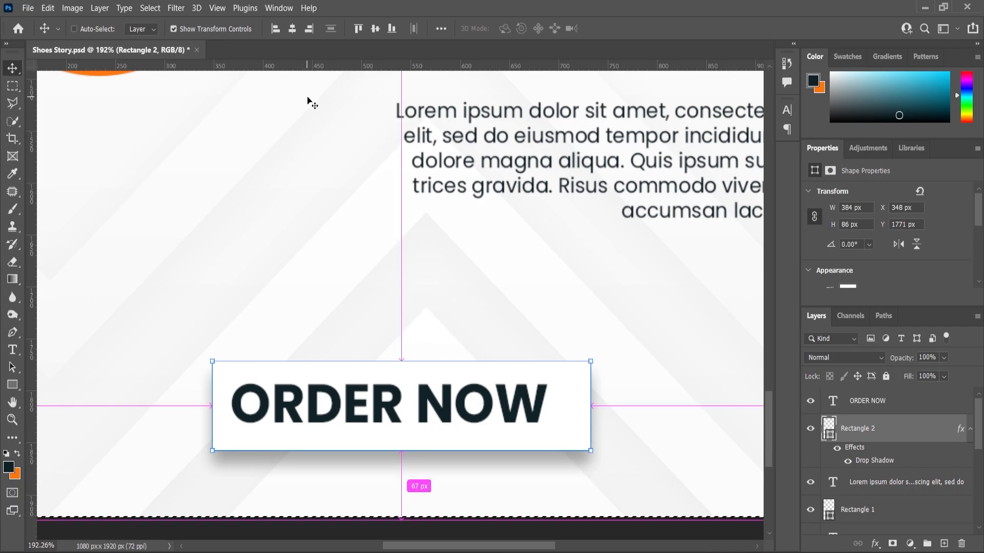
key(ctrl+d)
Center the ORDER NOW text horizontally on the canvas and save the document
scroll(419, 405, down, 3)
click(474, 404)
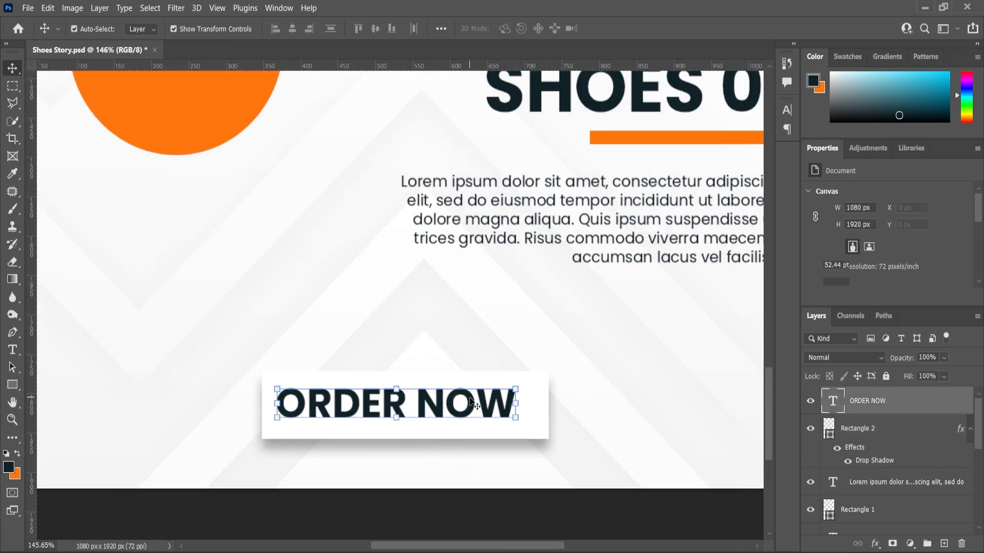
key(ctrl+a)
click(293, 29)
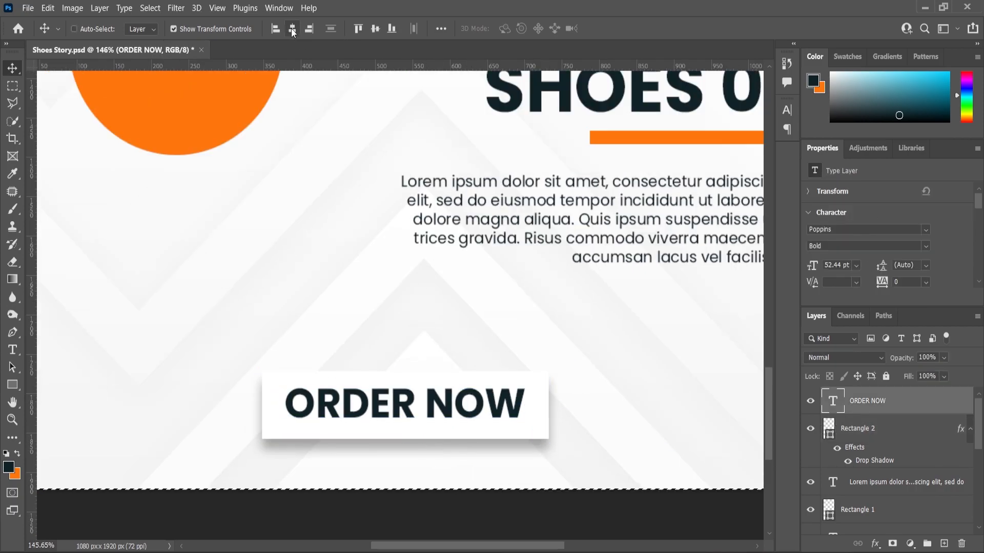
scroll(505, 341, down, 9)
key(ctrl+d)
scroll(560, 189, down, 3)
scroll(561, 189, up, 2)
key(ctrl+s)
scroll(560, 190, up, 2)
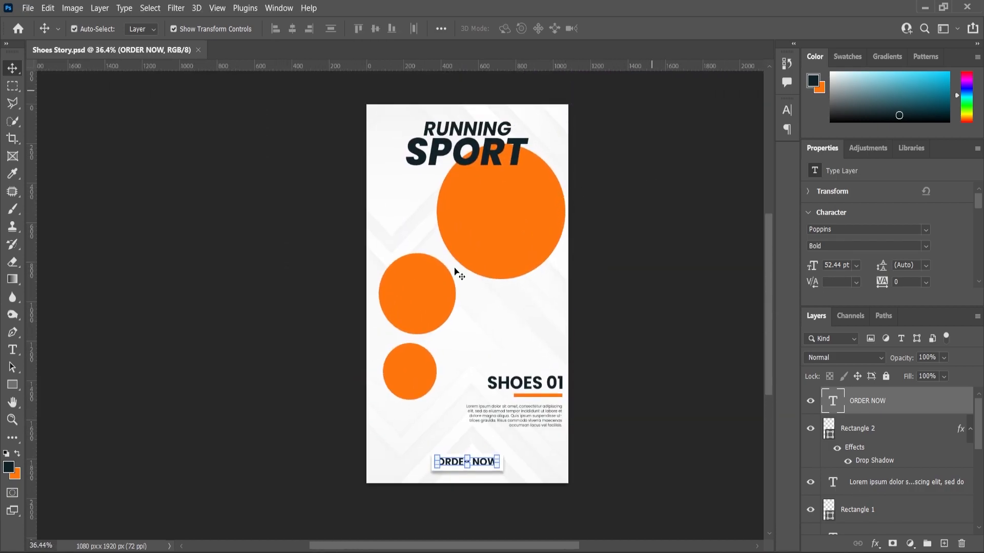
Place the Running-Shoes-Transparent image in the story, scaled to about 119.34% and rotated to about -36.55°
key(alt+Tab)
drag(222, 146, 536, 305)
drag(582, 239, 538, 166)
mouse_move(579, 288)
mouse_down()
mouse_move(608, 299)
mouse_move(610, 278)
mouse_move(582, 272)
mouse_up()
key(Return)
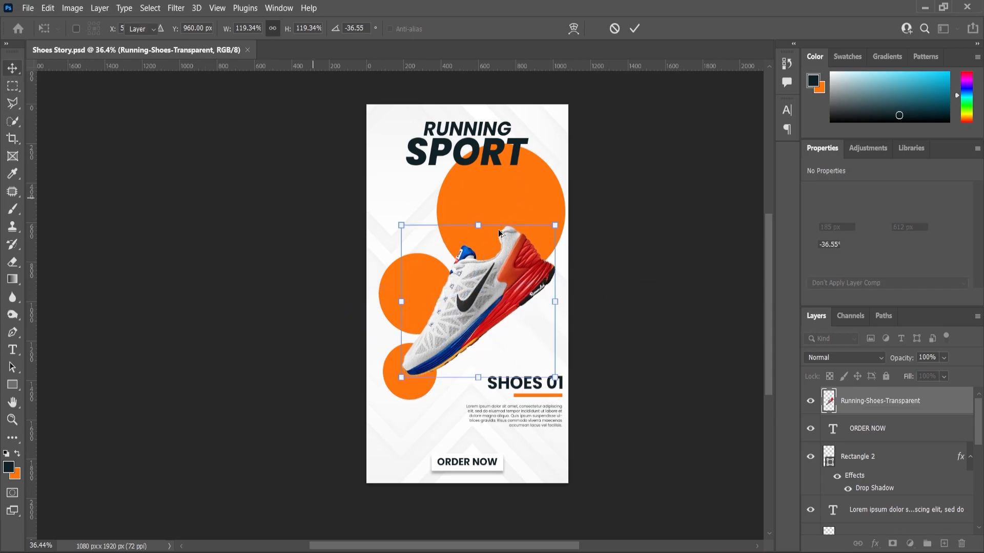
Move the shoe up over the orange circles, enlarge it to about 794 x 946 px and rotate it to about -47.52°
scroll(500, 251, up, 6)
drag(525, 293, 515, 238)
drag(619, 432, 621, 431)
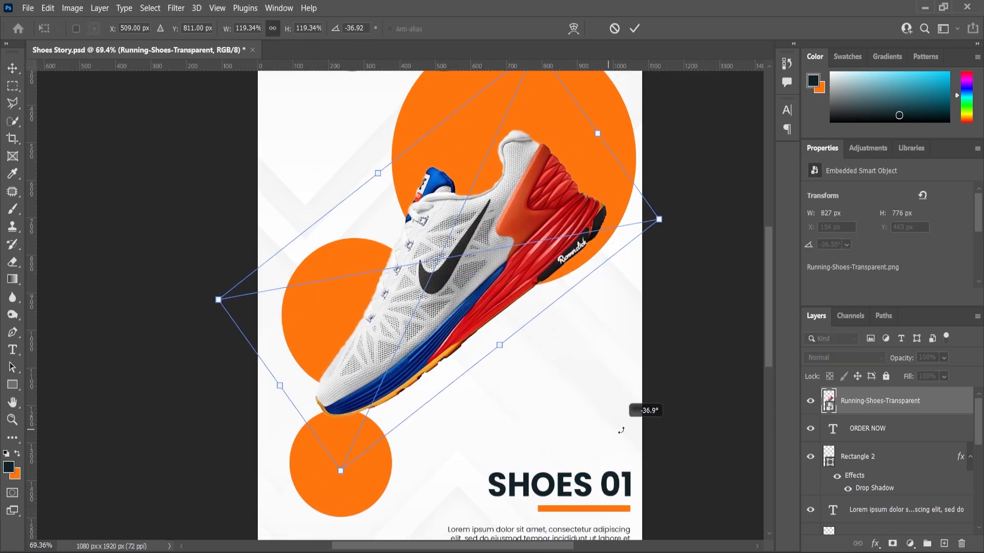
drag(660, 220, 680, 204)
drag(702, 217, 673, 179)
drag(565, 209, 564, 210)
drag(700, 193, 697, 181)
key(Return)
click(182, 181)
key(ctrl+0)
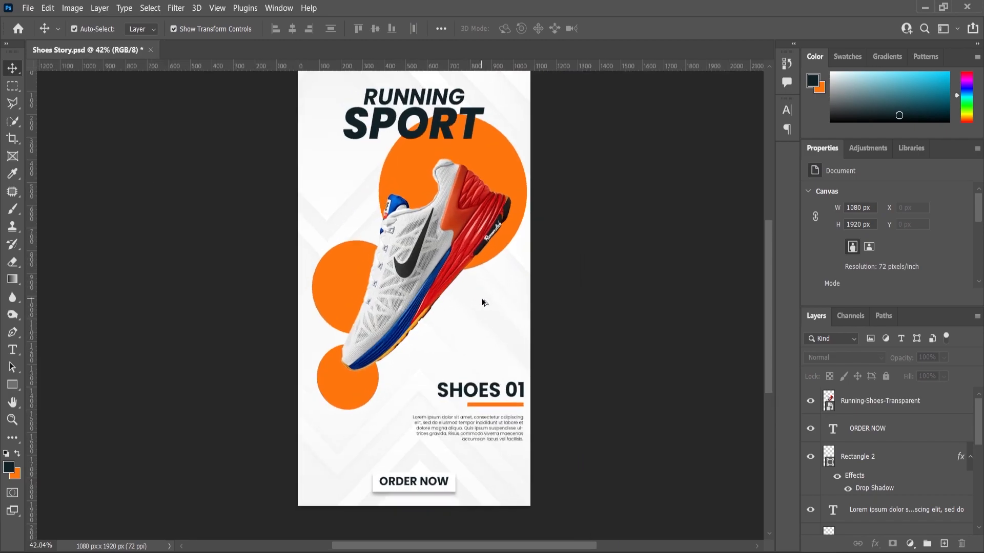
Add a drop shadow to the shoe image with 84% opacity, 31 px distance and 114 px size
click(436, 251)
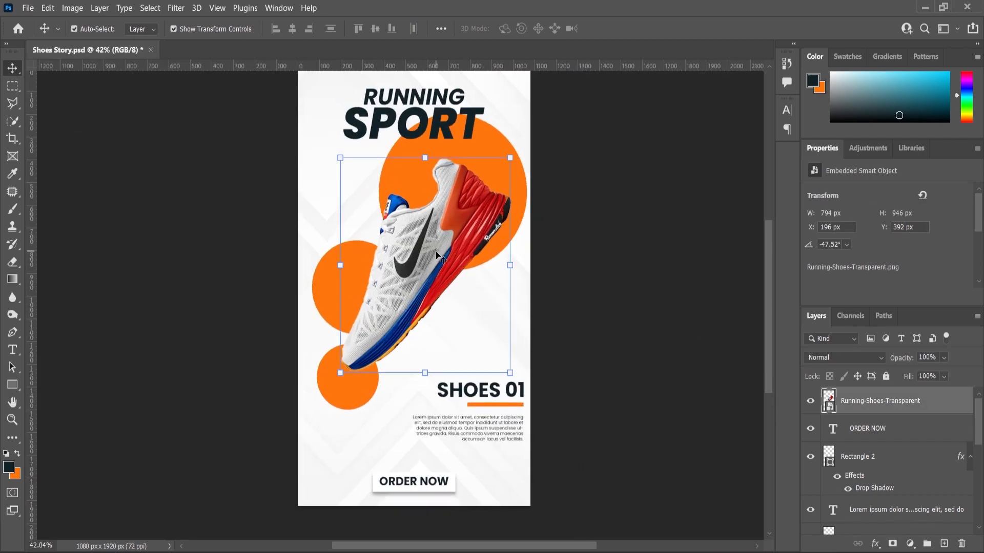
click(875, 544)
click(878, 535)
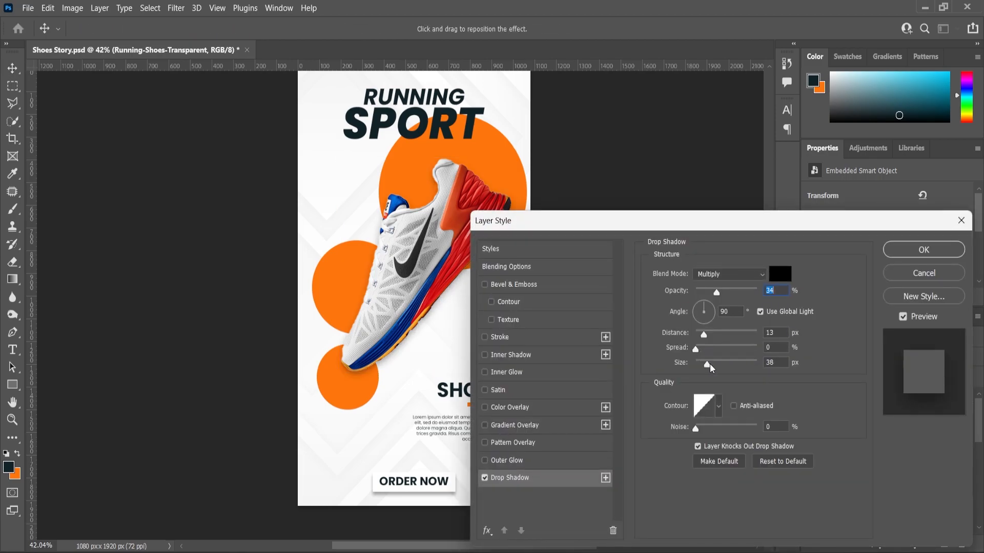
drag(711, 369, 735, 369)
drag(719, 291, 741, 293)
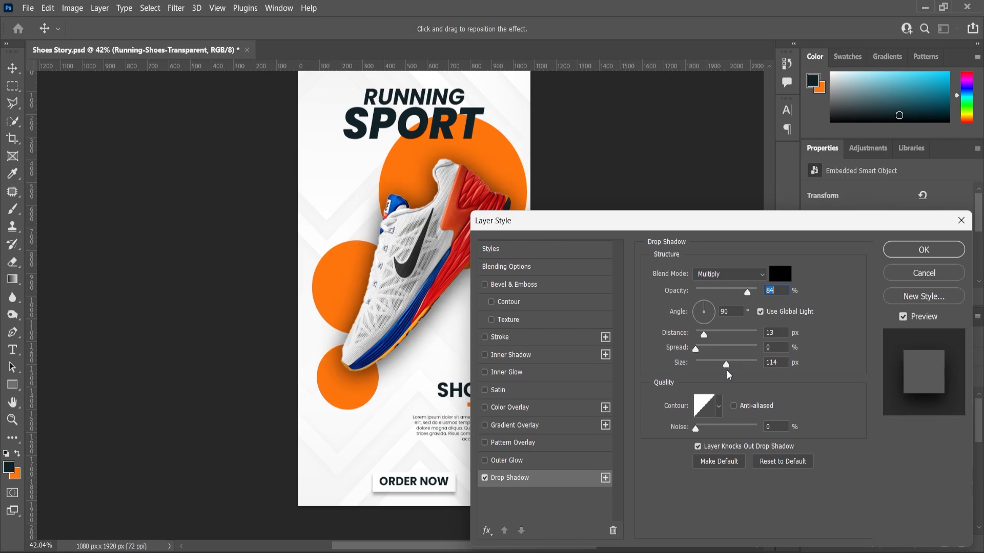
drag(706, 337, 712, 341)
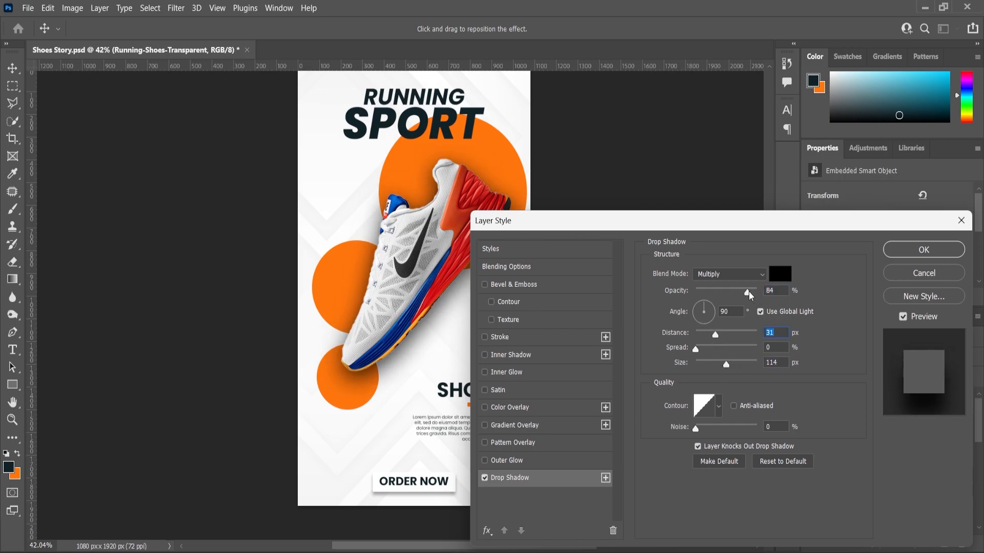
click(906, 252)
Reduce the shoe to about 756 x 883 px, rotate it to about -46.61° and reposition it over the circles
scroll(582, 288, down, 3)
scroll(453, 351, up, 3)
drag(413, 277, 408, 283)
drag(490, 160, 540, 216)
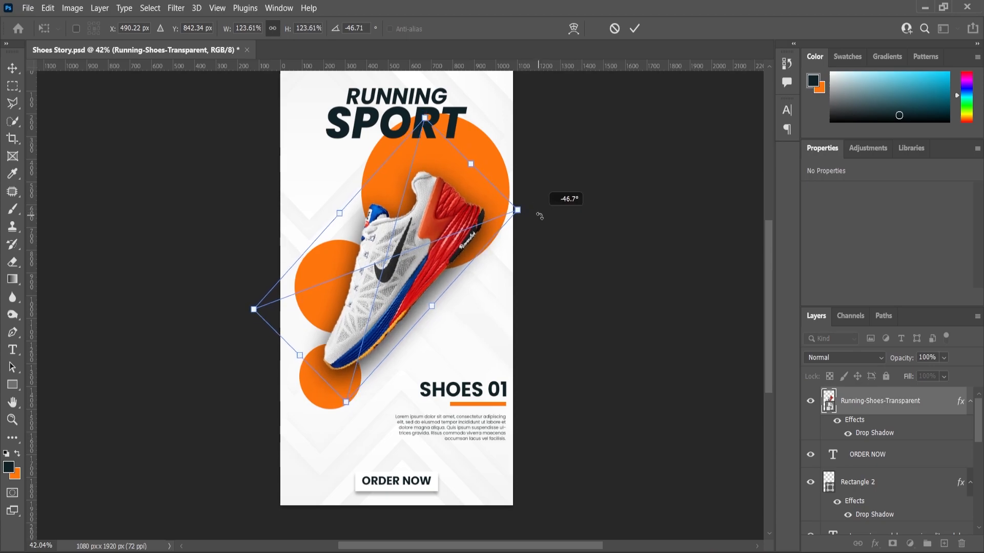
key(Return)
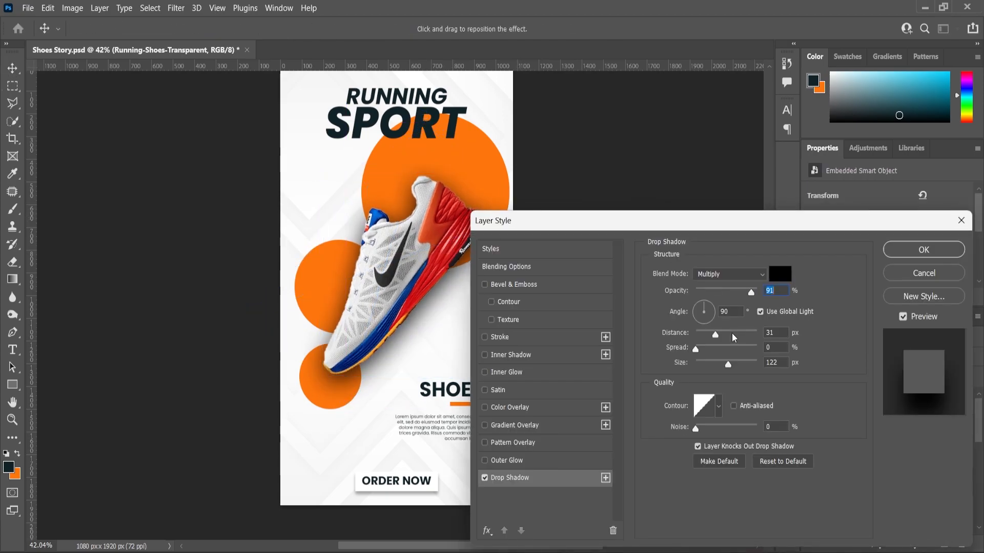
Set the shoe's drop shadow to 63% opacity and 128 px size
drag(751, 297, 736, 301)
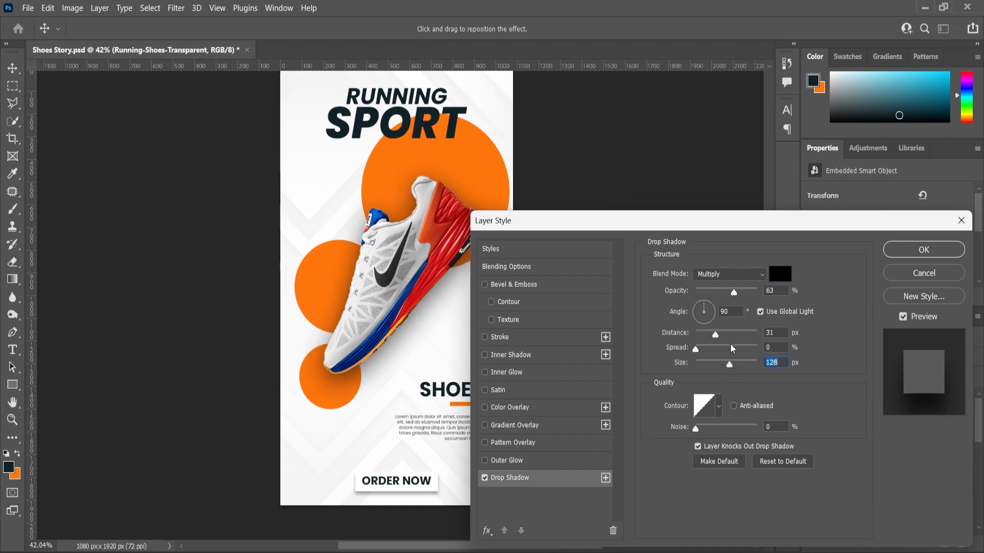
click(933, 251)
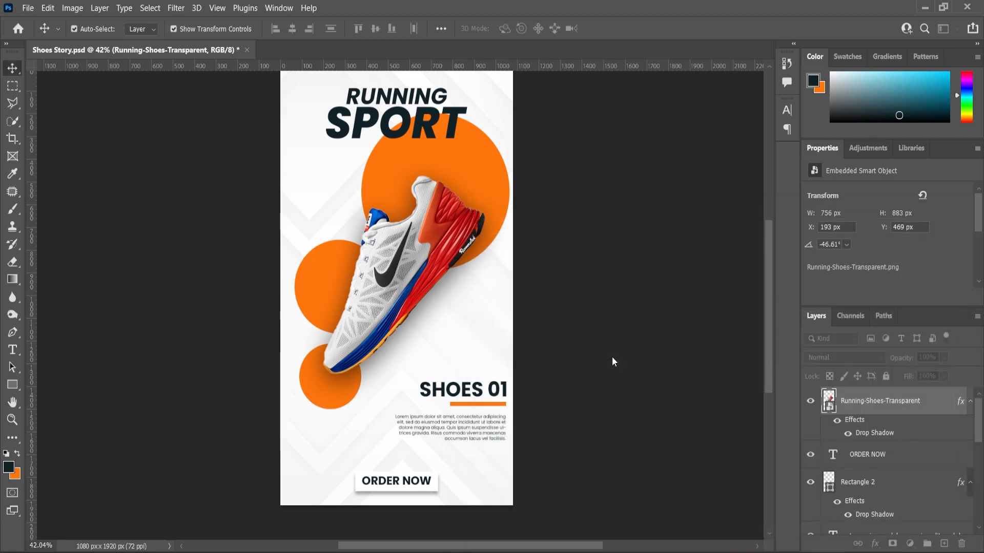
click(613, 357)
Add a Levels adjustment above the shoe layer with input levels 6, 0.93 and 251, and compare the design without it
scroll(615, 354, down, 1)
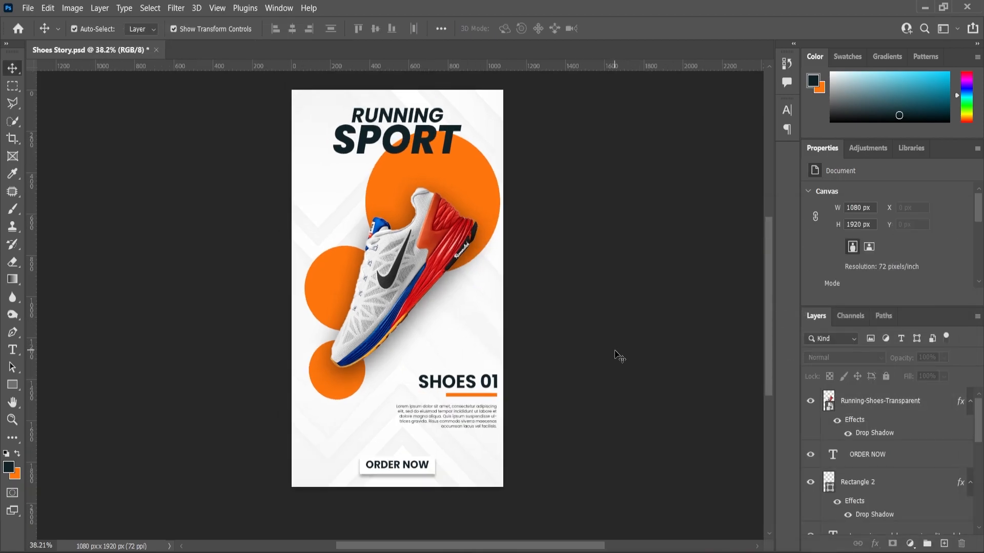
scroll(618, 355, up, 1)
scroll(630, 368, down, 1)
click(884, 401)
click(910, 544)
click(896, 361)
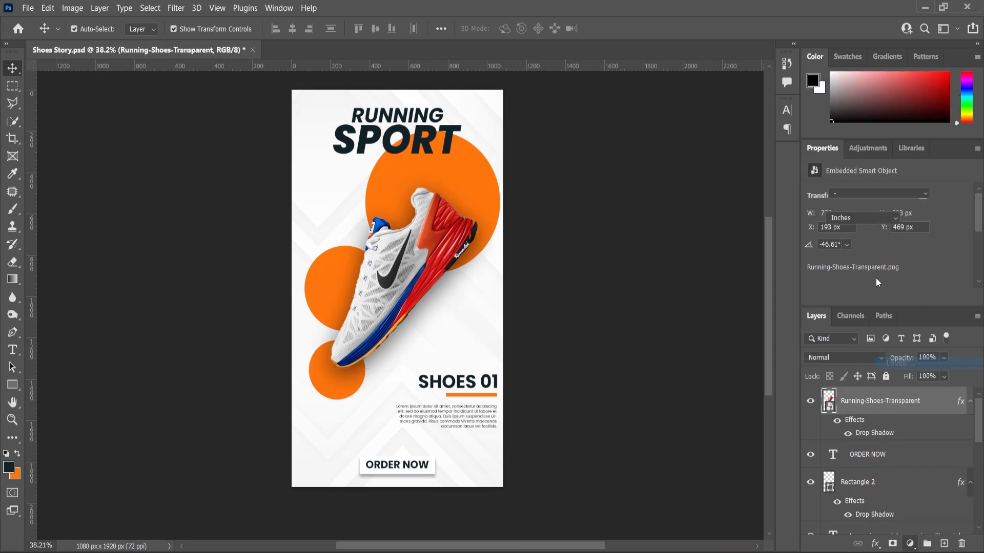
drag(896, 247, 900, 250)
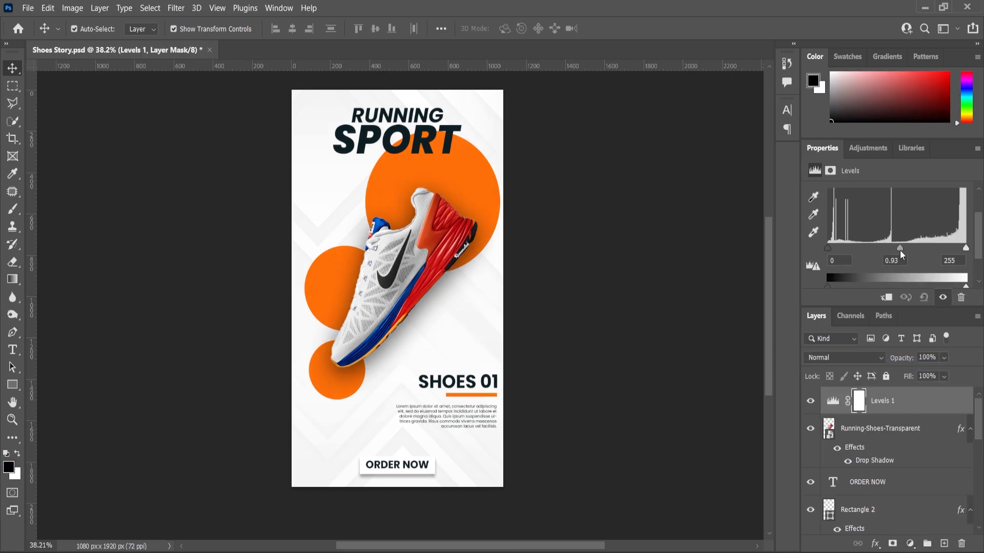
drag(828, 249, 832, 248)
drag(967, 248, 964, 249)
click(814, 400)
click(814, 400)
Shift the SHOES 01 label, orange bar and description together slightly left, away from the canvas edge
scroll(621, 343, down, 1)
scroll(622, 342, up, 2)
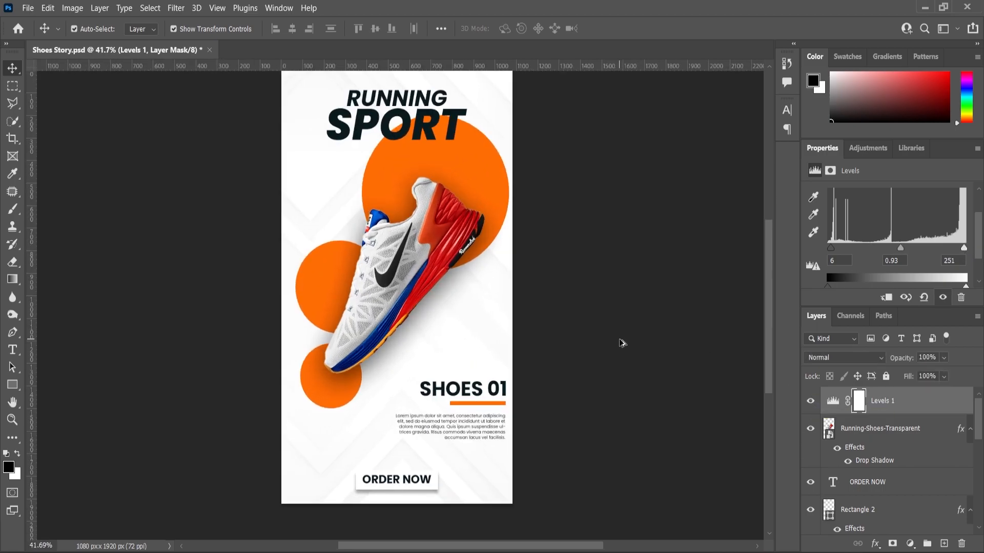
scroll(434, 355, up, 3)
drag(582, 477, 439, 396)
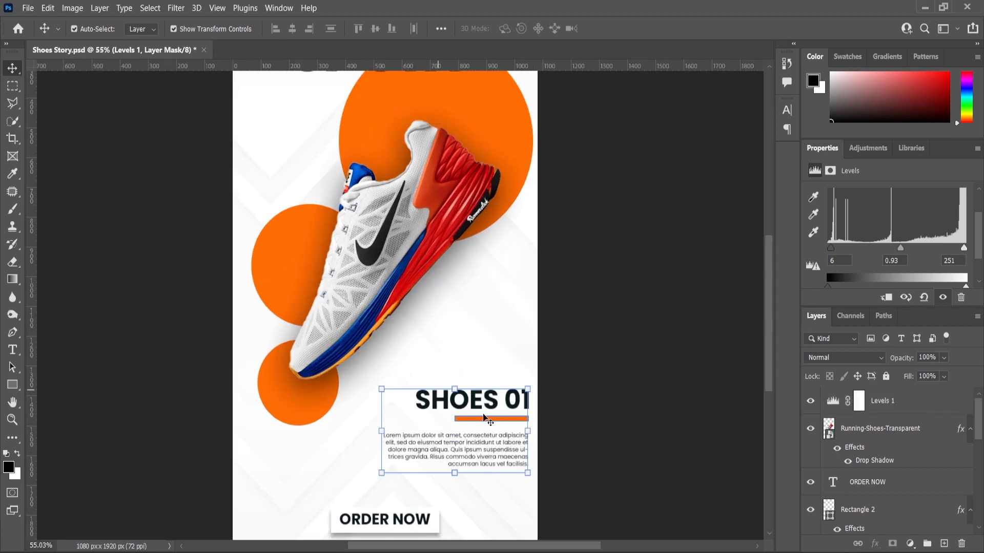
drag(486, 421, 483, 421)
click(586, 428)
scroll(579, 391, down, 5)
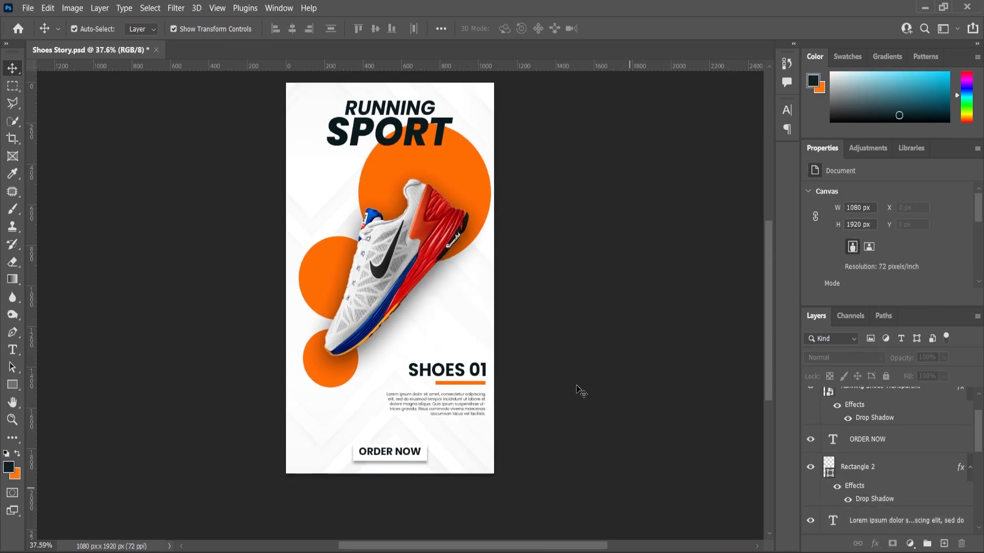